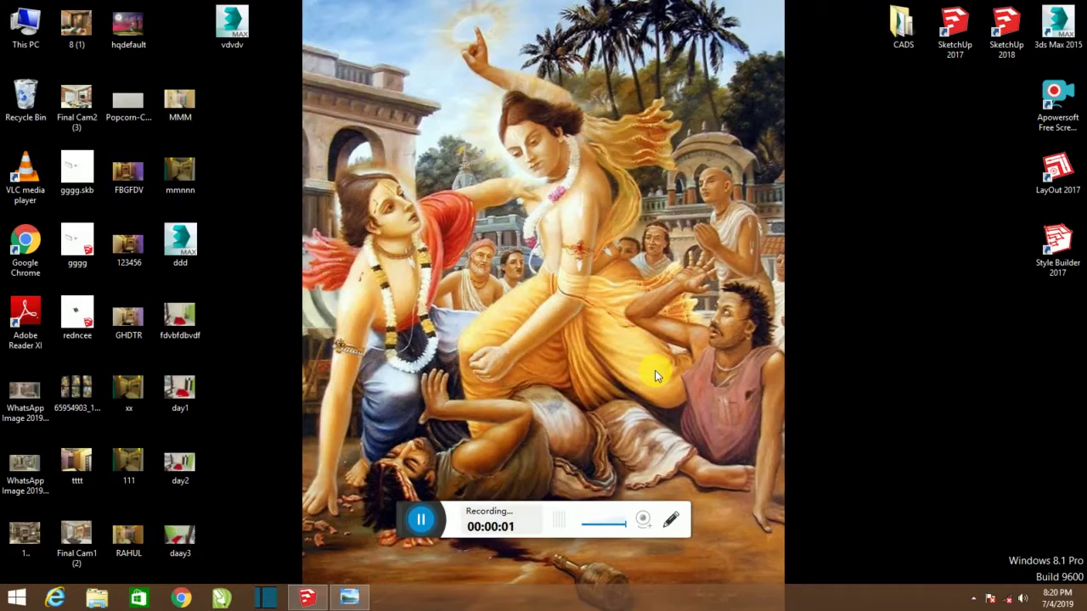
- Return to SketchUp and pan and orbit to look across the ground near the figure
click(336, 568)
scroll(485, 351, down, 3)
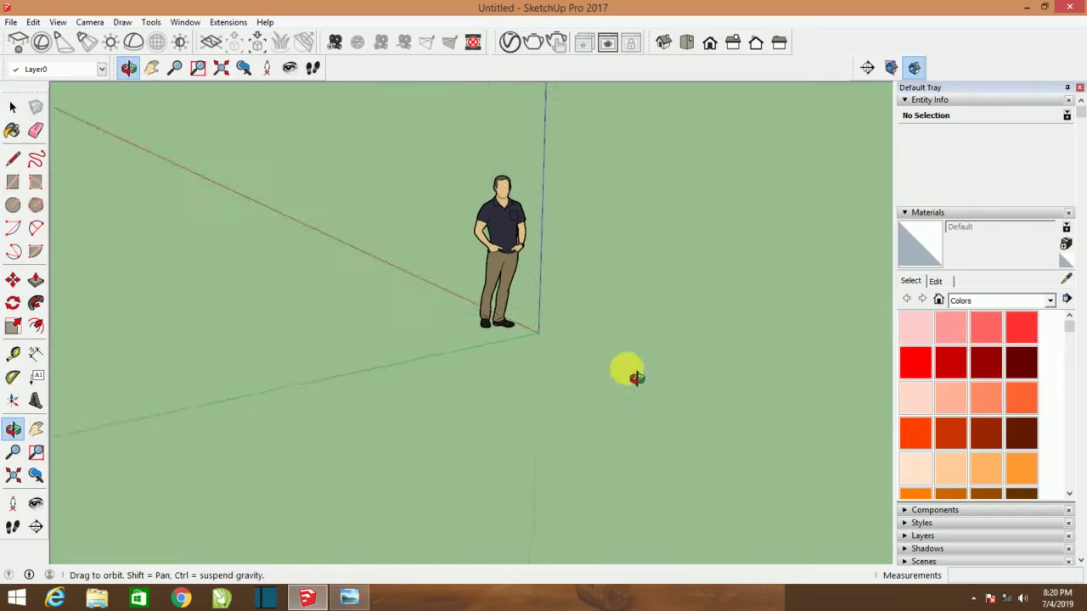
middle_drag(626, 376, 463, 376)
mouse_move(230, 334)
shift+middle_down()
mouse_move(544, 374)
mouse_move(538, 352)
mouse_move(85, 153)
shift+middle_up()
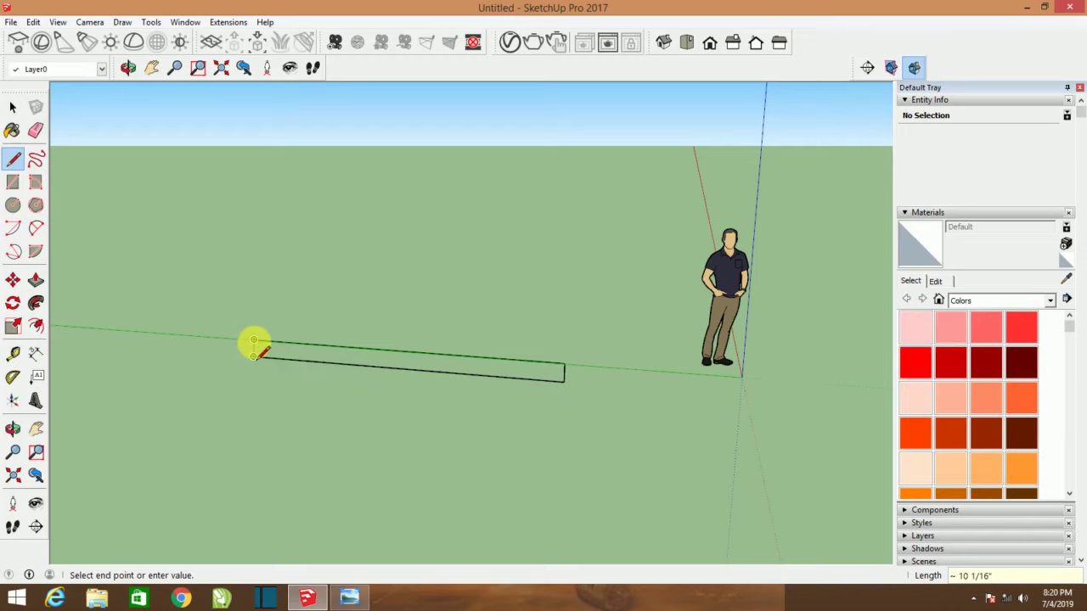
scroll(254, 348, up, 3)
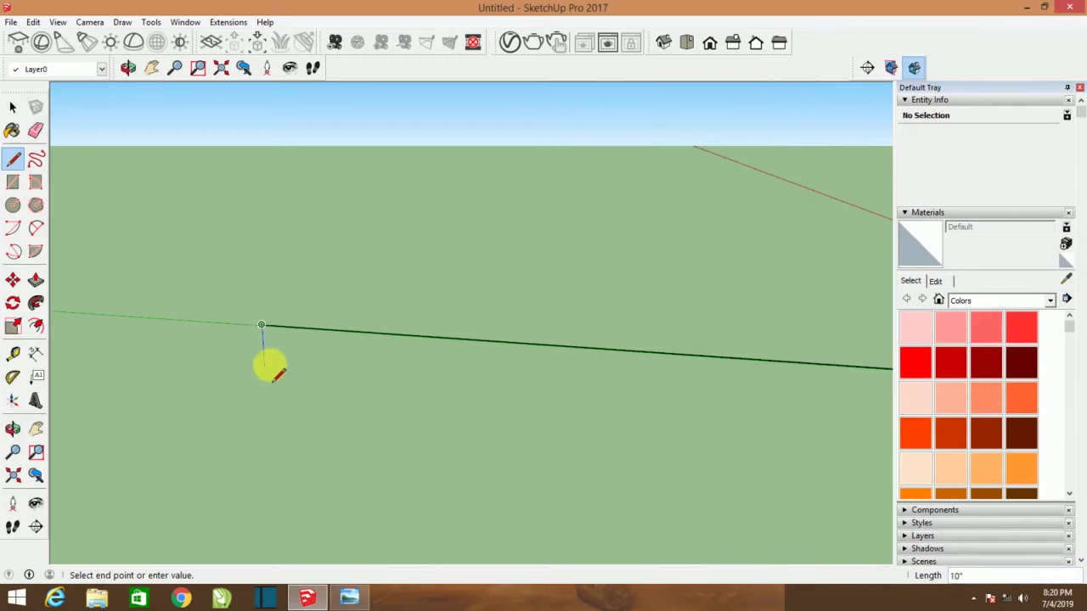
scroll(270, 367, down, 1)
- Draw a 10-inch-wide rectangular strip on the ground along the green axis
text(10)
click(680, 406)
mouse_move(679, 406)
middle_down()
mouse_move(488, 453)
mouse_move(572, 454)
mouse_move(527, 406)
middle_up()
click(509, 381)
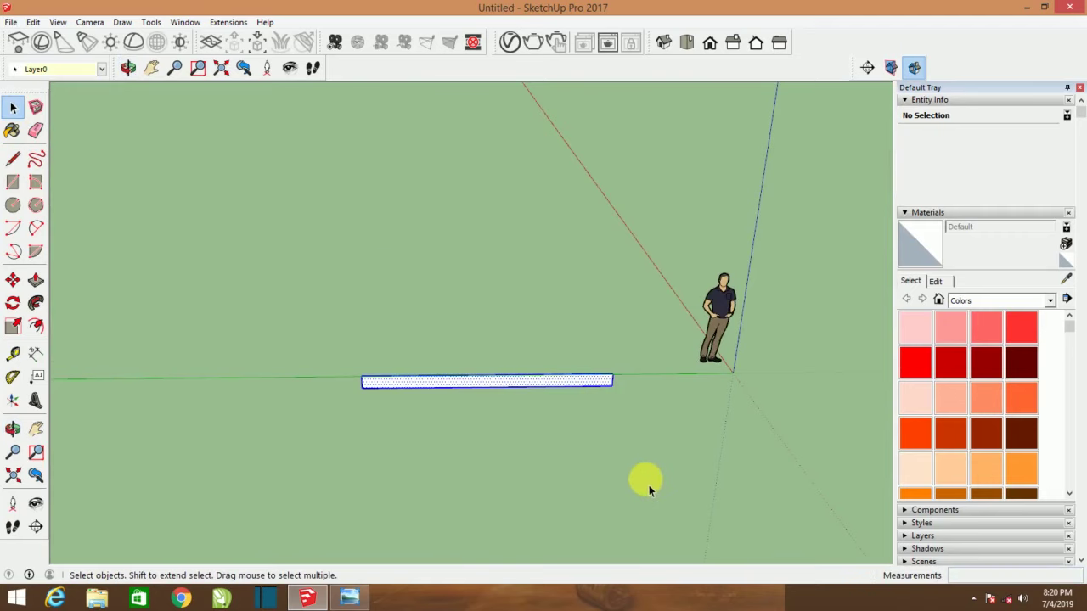
key(Delete)
click(13, 182)
- Draw the narrow bar and rotate it 90° about its end
click(241, 329)
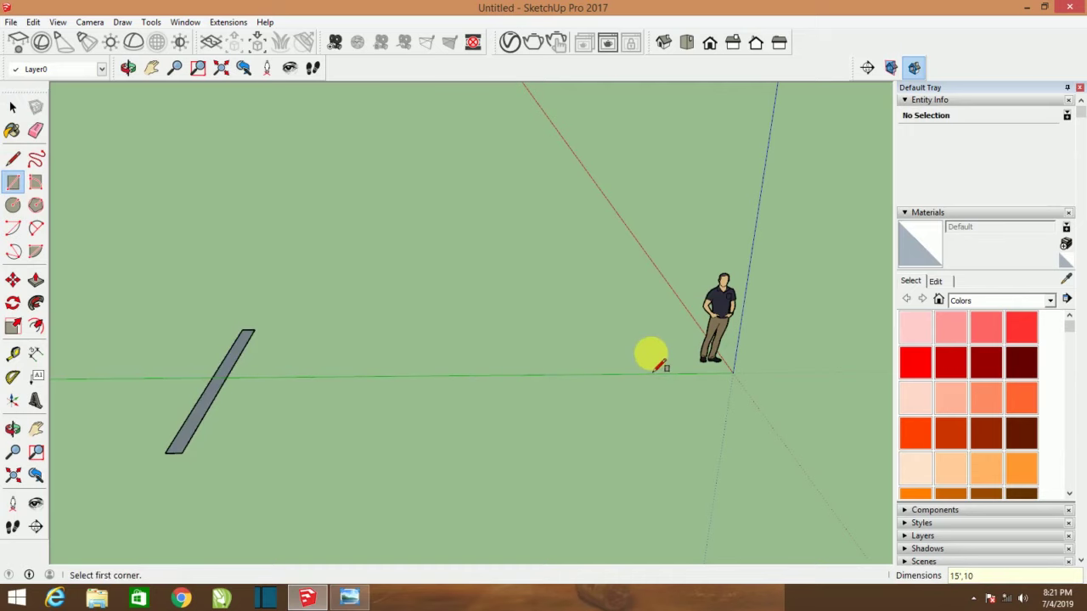
mouse_move(659, 365)
middle_down()
mouse_move(396, 424)
mouse_move(449, 417)
mouse_move(303, 371)
mouse_move(213, 280)
middle_up()
key(s)
click(15, 161)
key(space)
drag(136, 226, 374, 486)
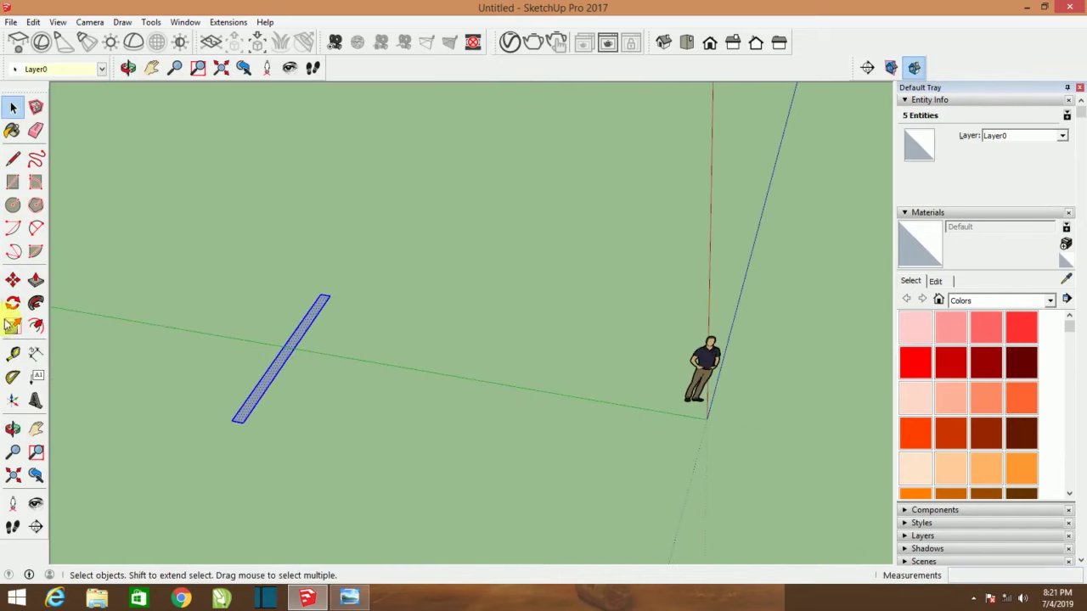
click(13, 303)
click(242, 421)
click(326, 297)
click(400, 444)
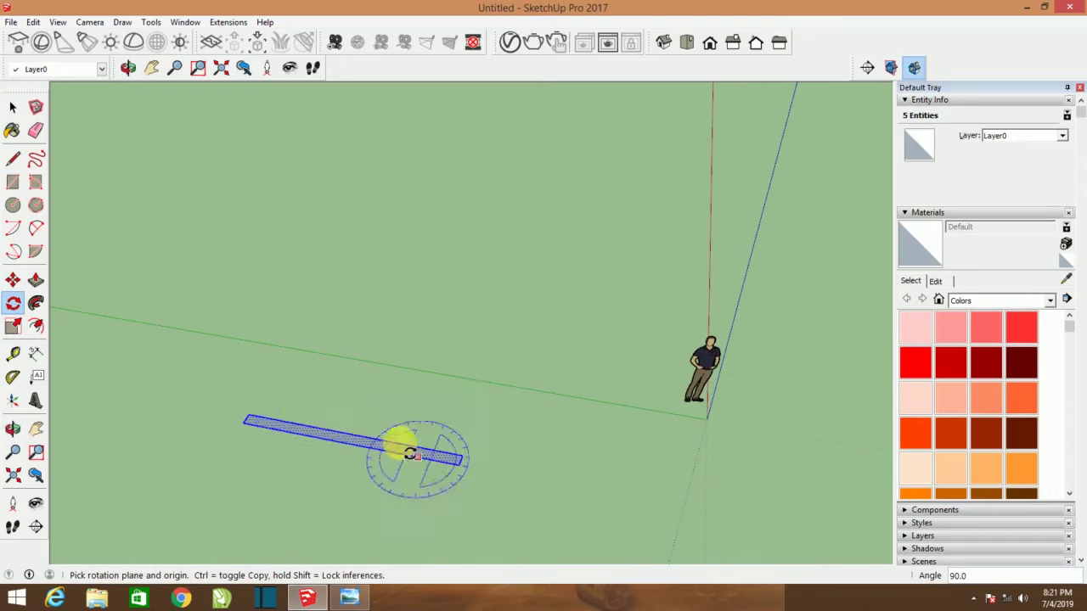
- Move the rotated bar to its new spot along the axis beside the figure
click(12, 280)
click(464, 454)
click(586, 408)
middle_drag(586, 408, 136, 274)
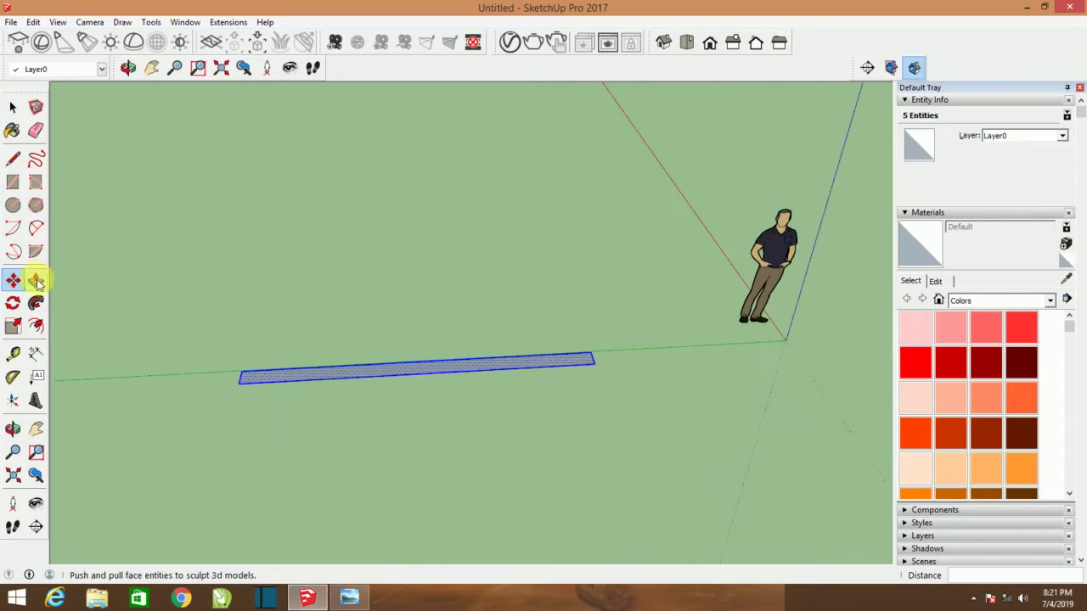
- Push/Pull the bar's face up 10' to form the wall
click(414, 374)
click(393, 368)
text(10)
key(Return)
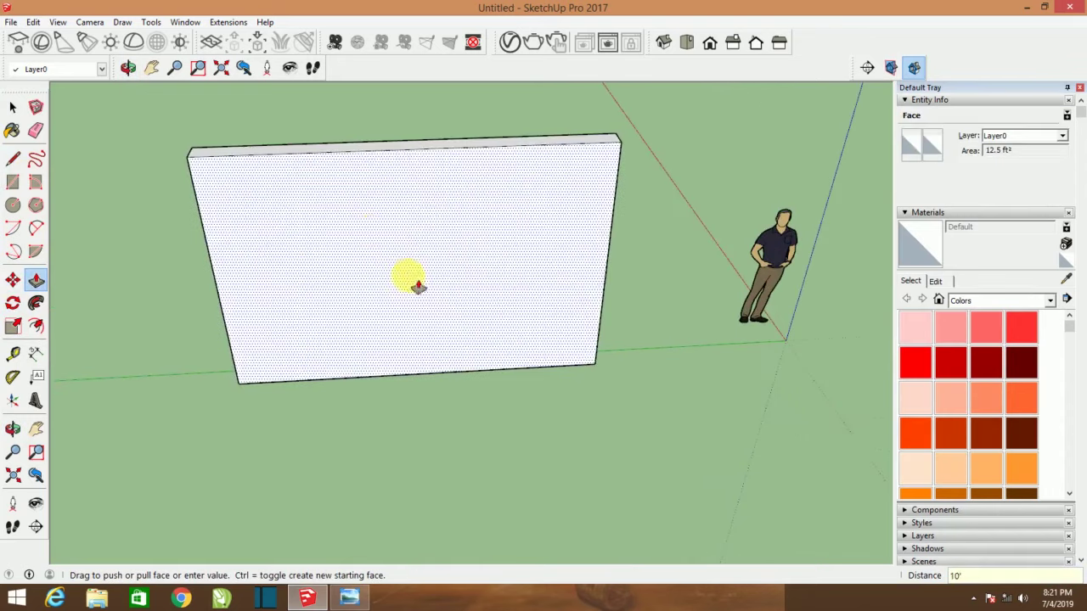
middle_drag(417, 287, 449, 315)
- Measure in from the wall edges to place two horizontal and two vertical guides
click(13, 353)
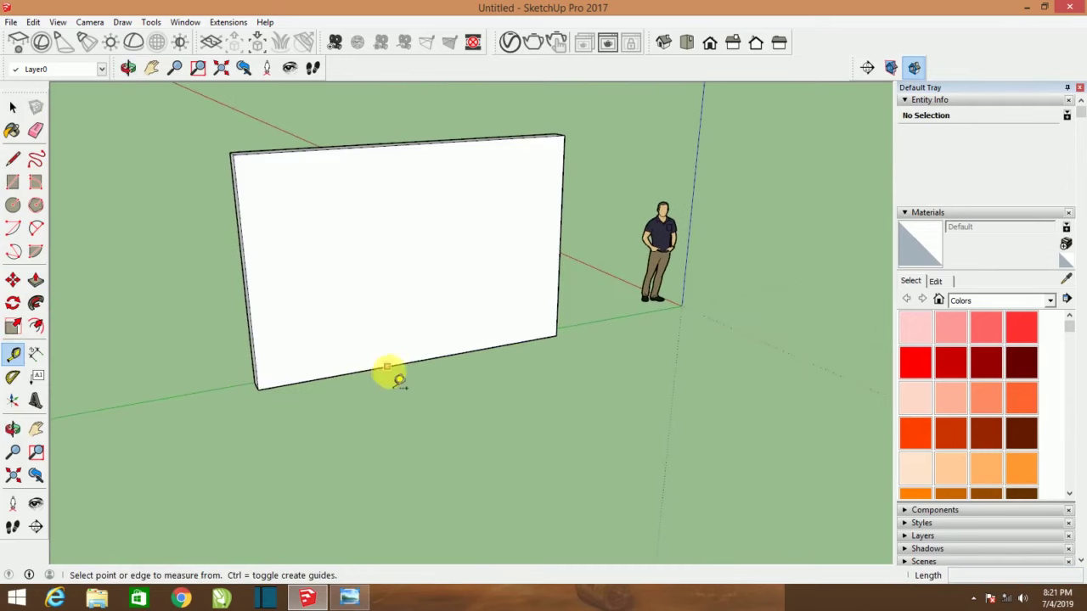
click(398, 364)
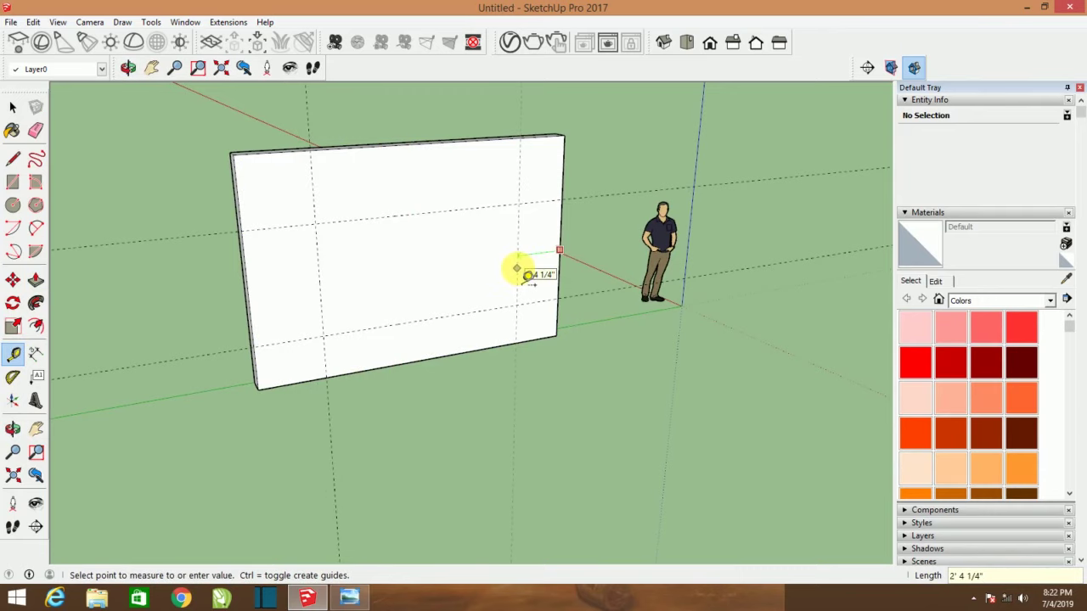
middle_drag(501, 288, 425, 322)
- Draw the window rectangle between the guides on the wall
click(13, 181)
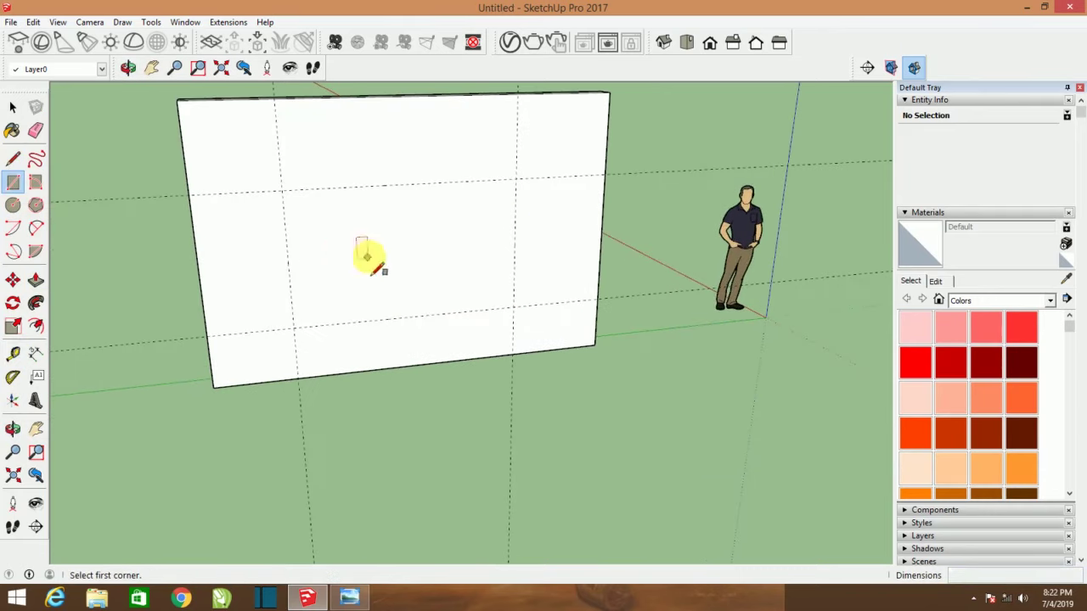
click(281, 190)
scroll(459, 306, up, 2)
scroll(407, 297, up, 1)
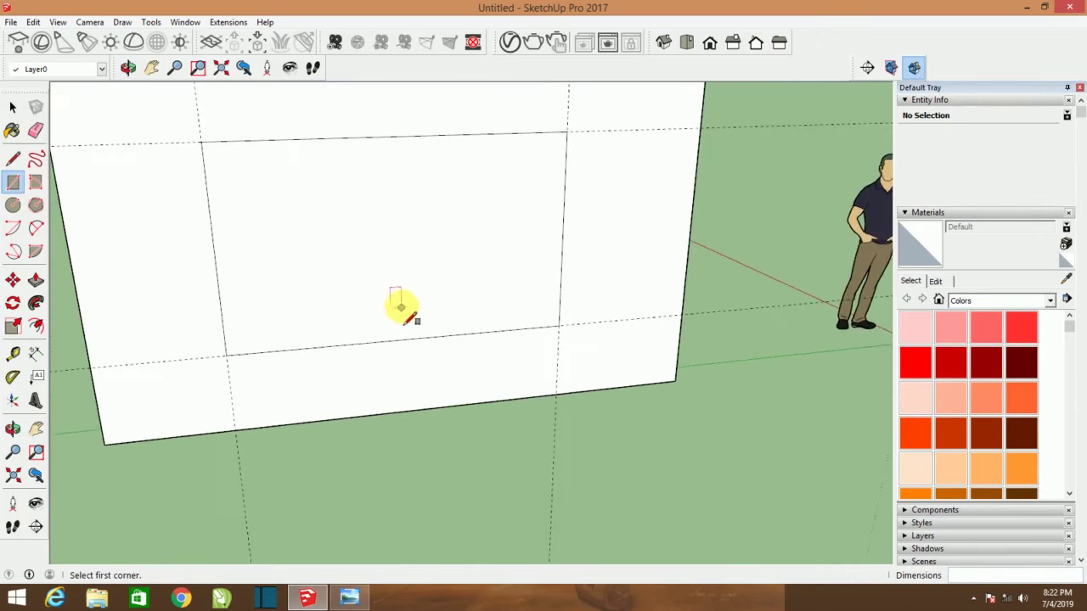
scroll(374, 255, up, 2)
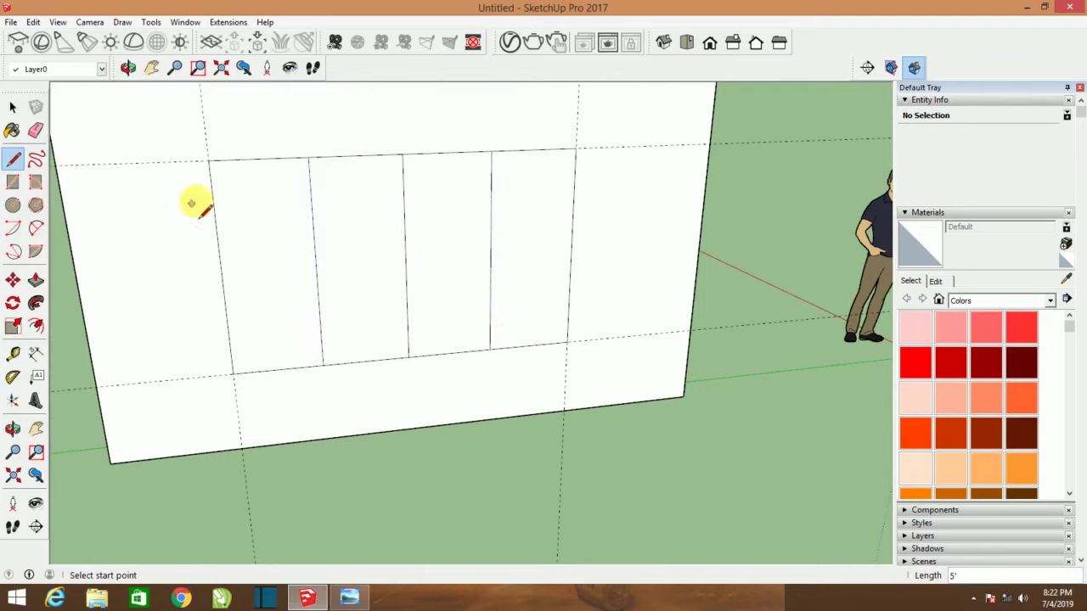
- Place guides from the window's top edge to lay out the pane divisions
click(13, 353)
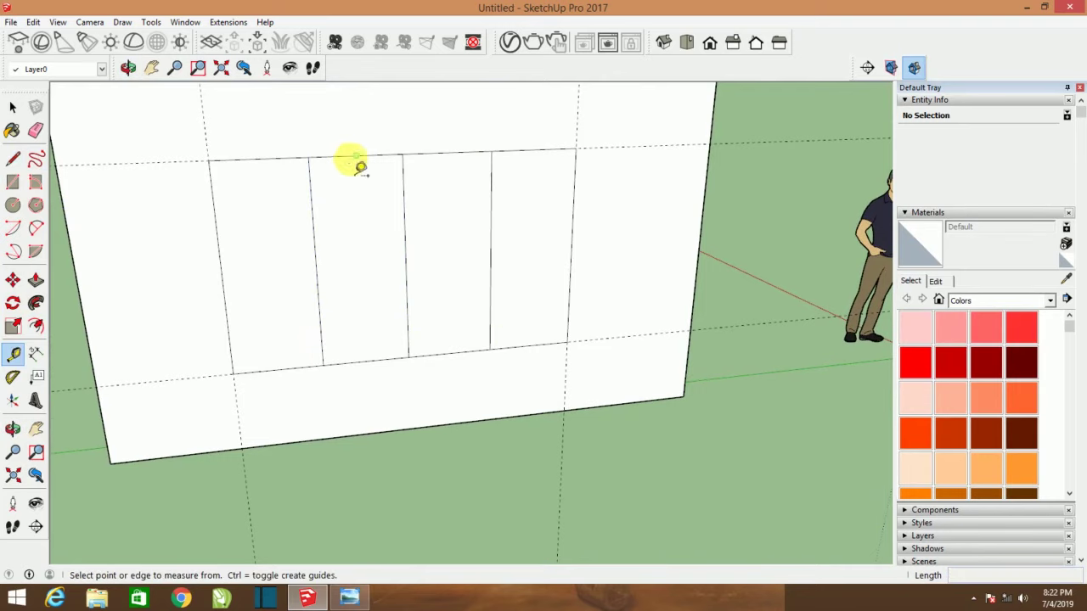
click(355, 157)
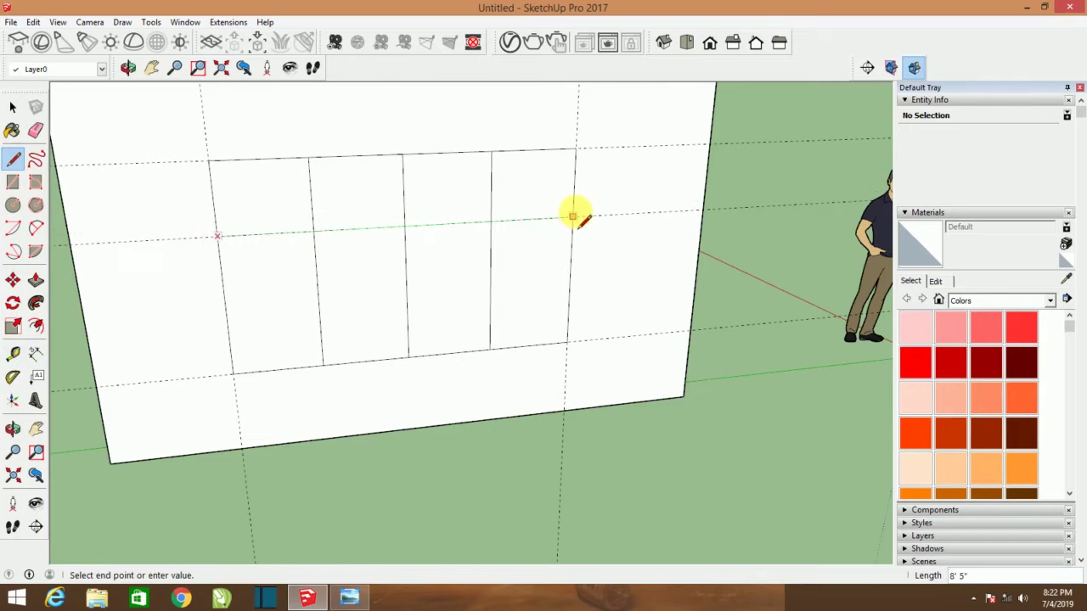
middle_drag(572, 216, 570, 218)
- Try a 1-inch Offset border inside the panes, then undo the borders
click(36, 325)
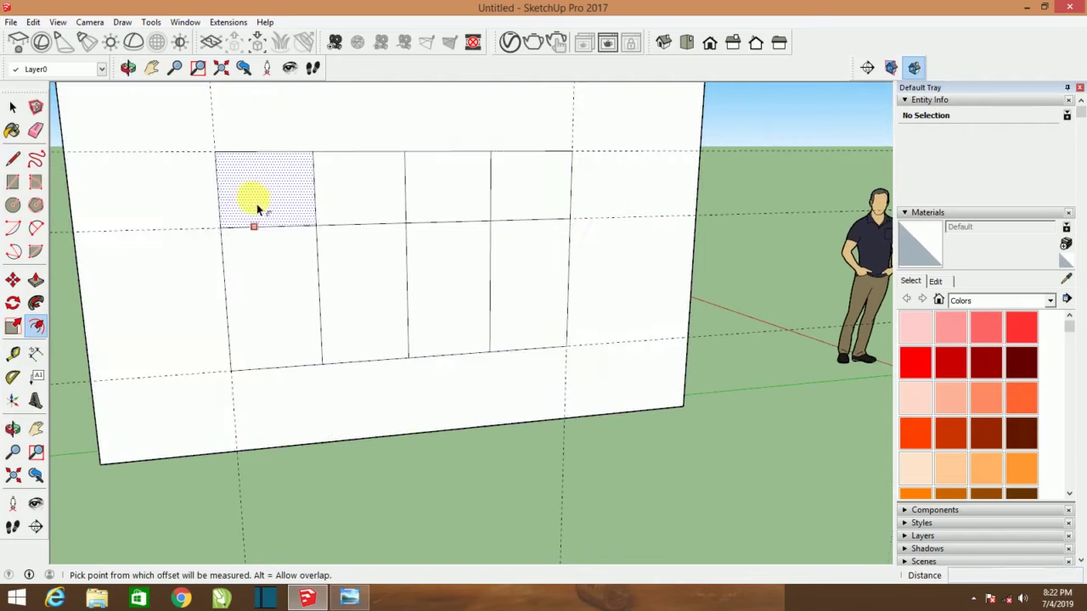
text(1)
key(Return)
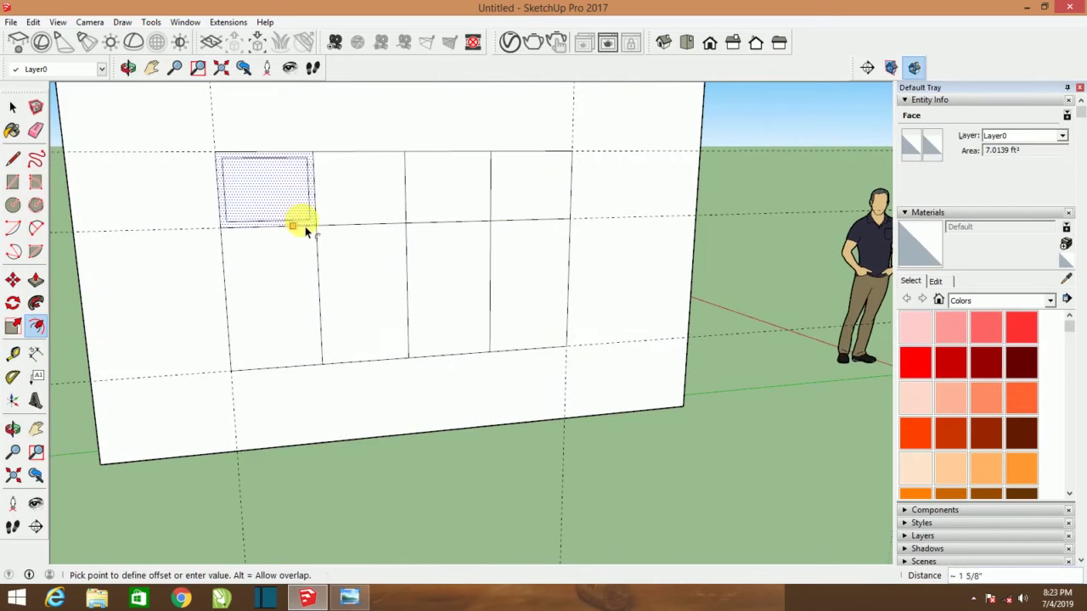
double_click(298, 267)
click(354, 223)
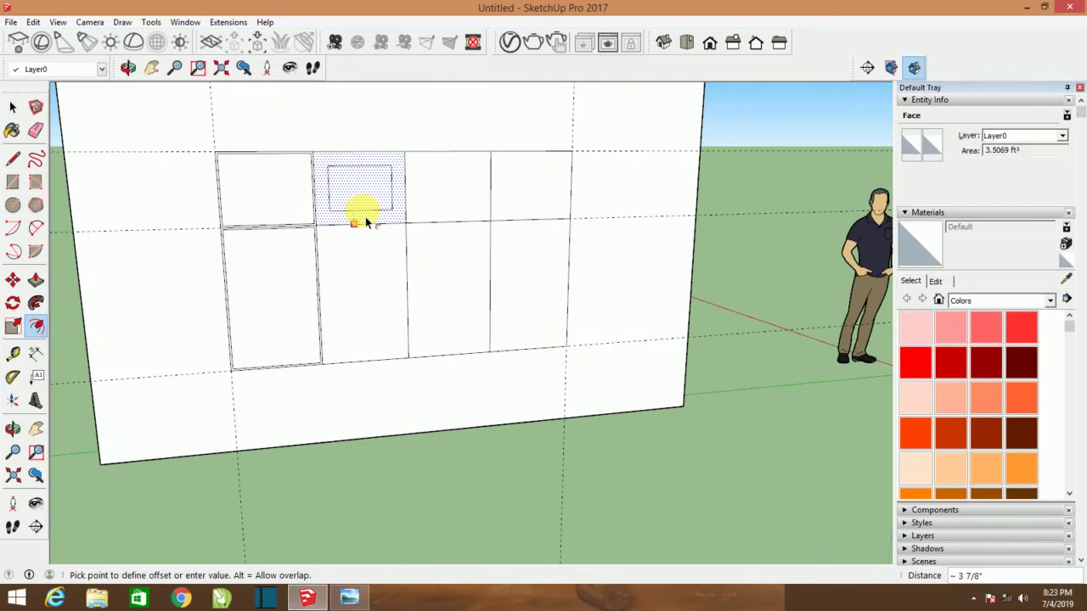
key(ctrl+z)
key(ctrl+z)
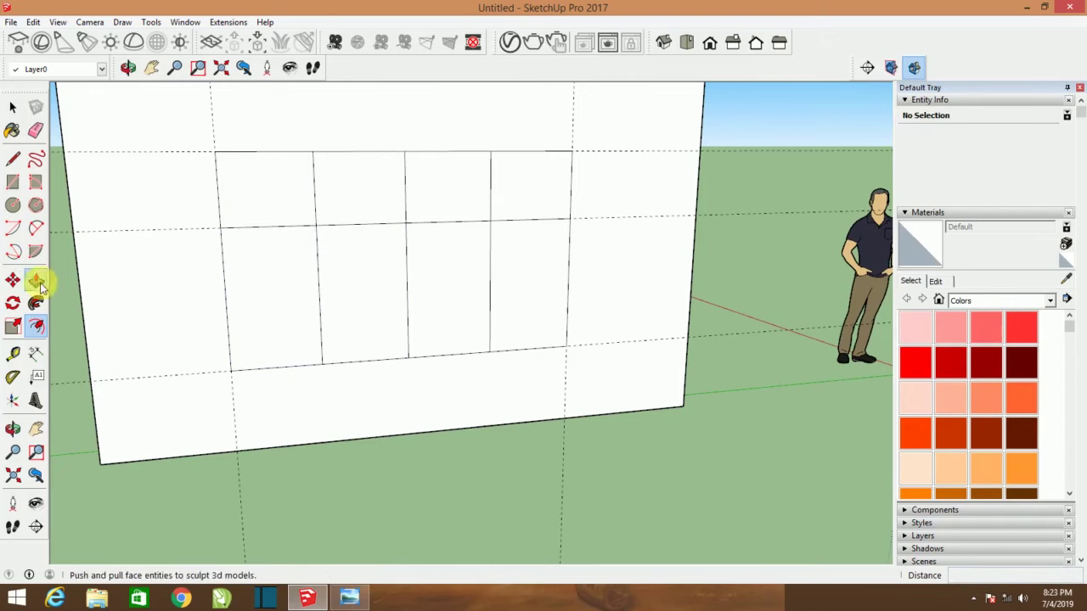
- Select the top-row panes and try pushing panes in, cancelling the attempts
click(35, 281)
click(264, 204)
mouse_move(286, 262)
middle_down()
mouse_move(286, 243)
mouse_move(236, 223)
middle_up()
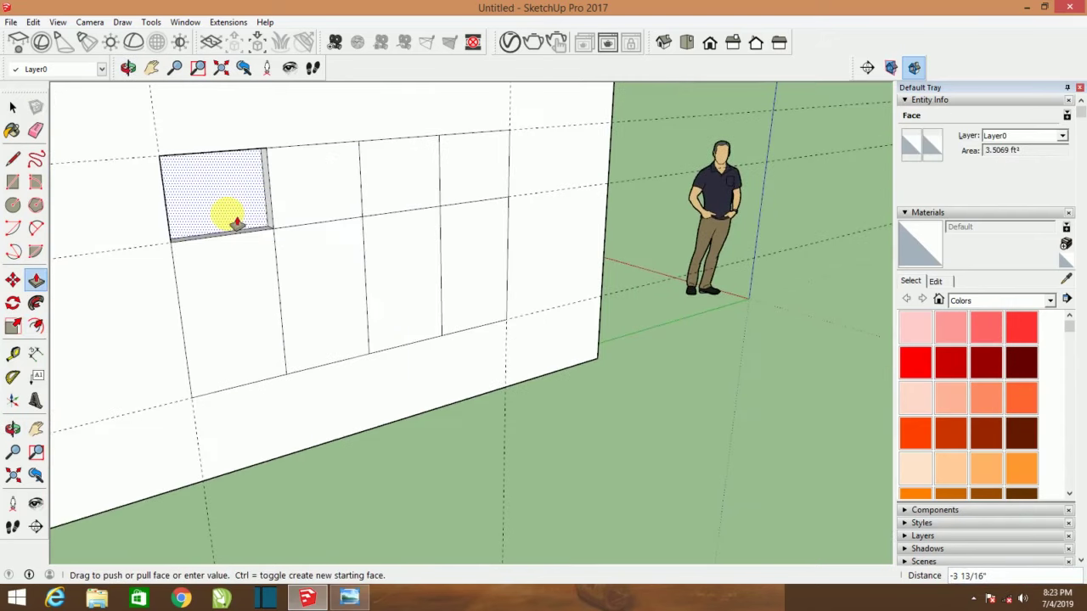
key(Escape)
key(space)
click(212, 191)
ctrl+click(397, 180)
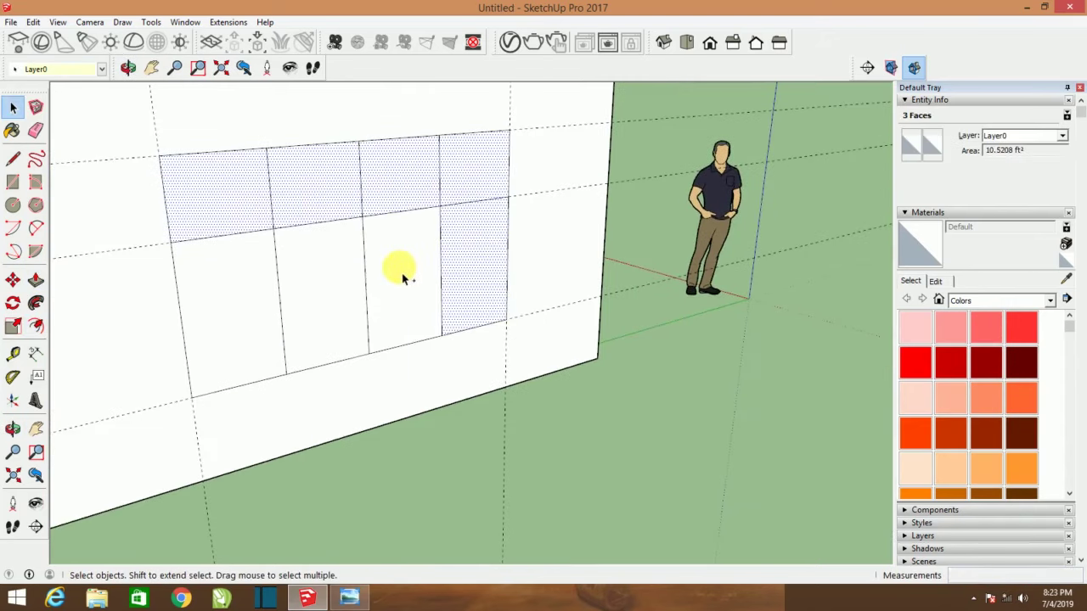
click(36, 281)
click(235, 288)
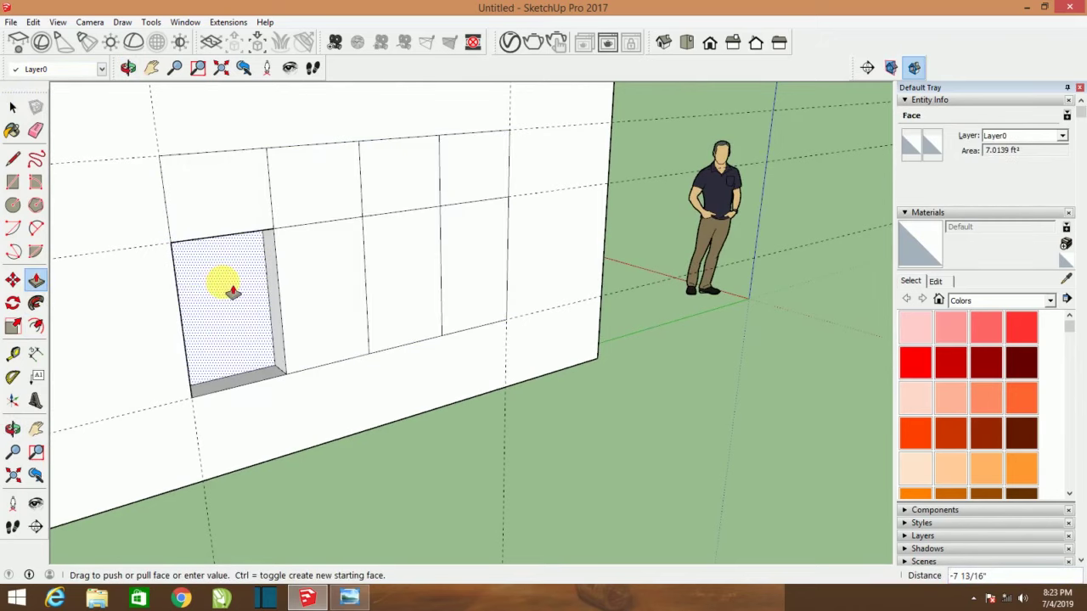
key(Escape)
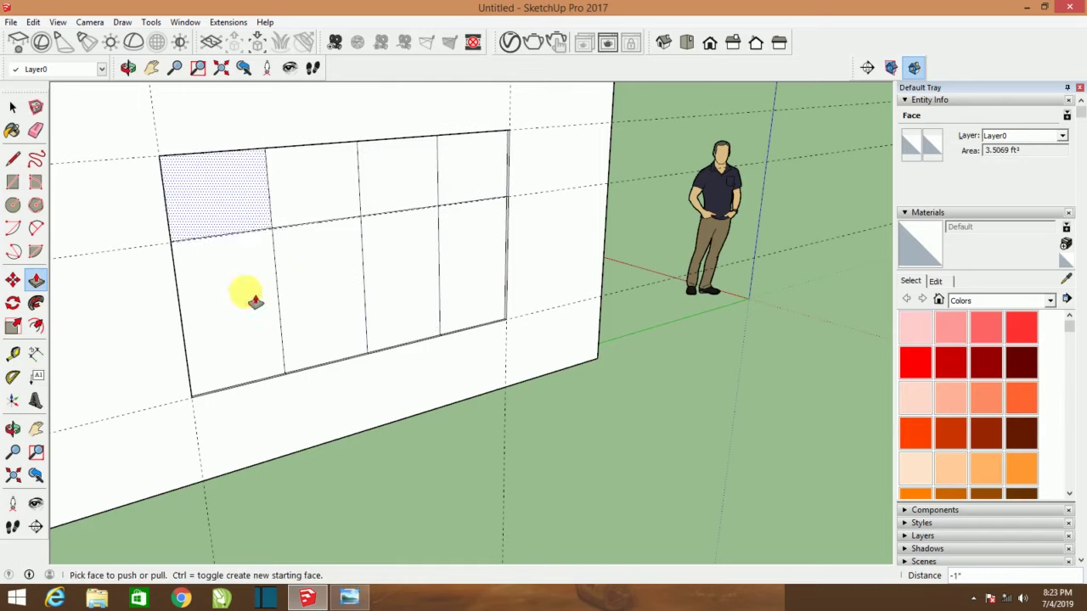
scroll(254, 302, up, 3)
- Push the left window panel 2 inches into the wall
middle_drag(294, 289, 451, 354)
click(451, 354)
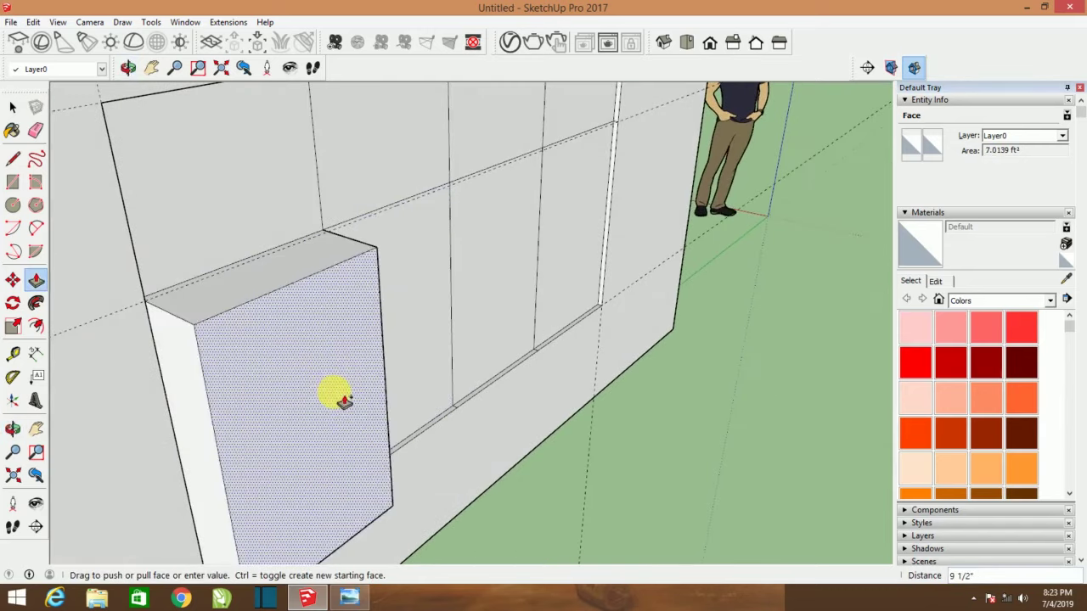
key(Escape)
scroll(332, 383, down, 2)
middle_drag(332, 382, 345, 368)
click(345, 369)
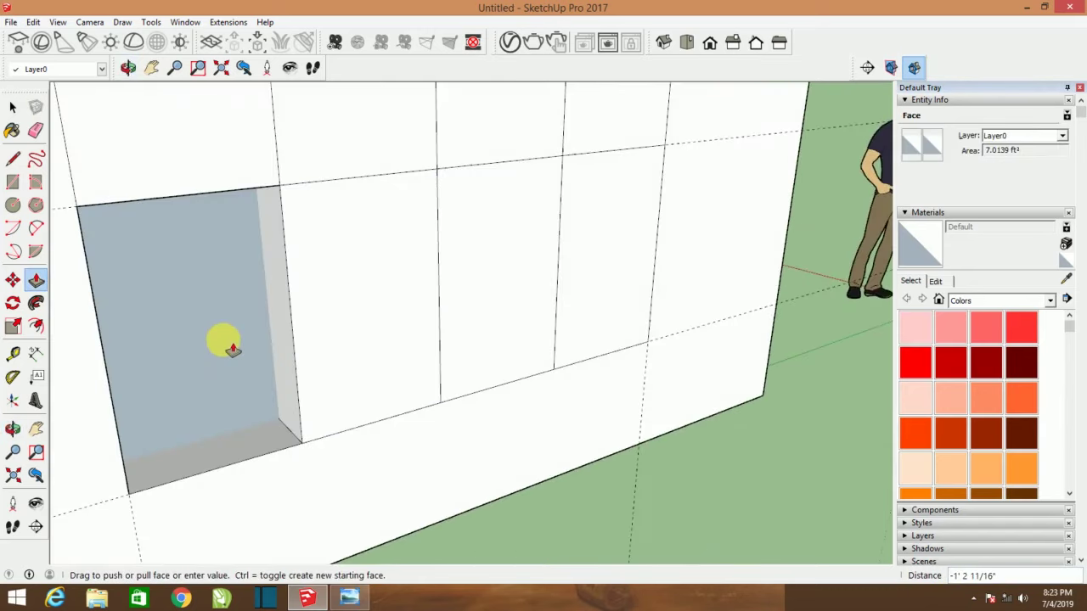
click(232, 348)
- Repeat the 2-inch recess on the remaining window panels
double_click(381, 357)
double_click(602, 254)
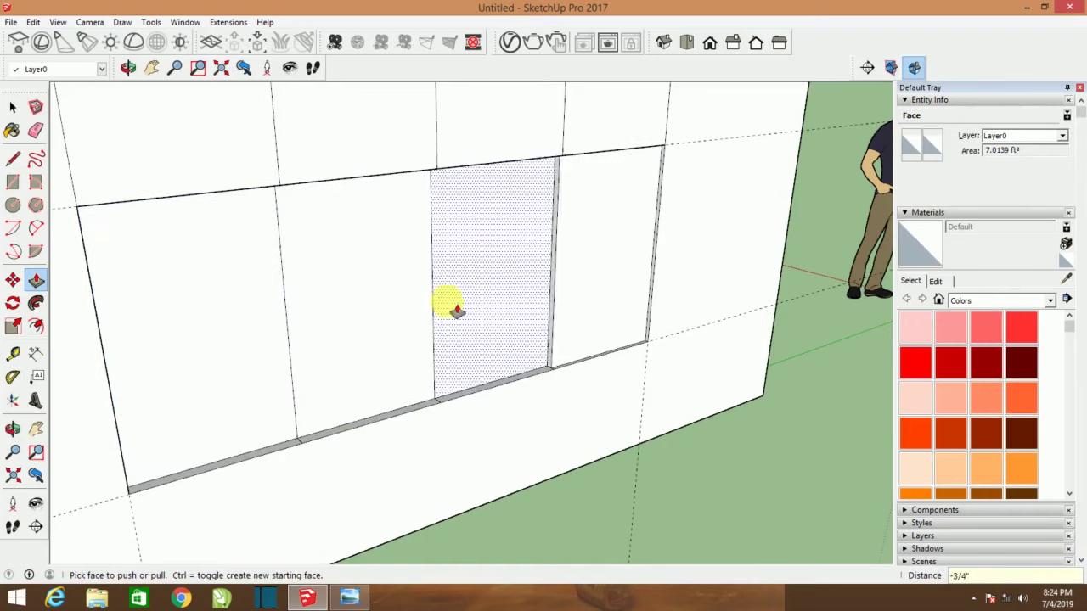
double_click(344, 319)
double_click(450, 305)
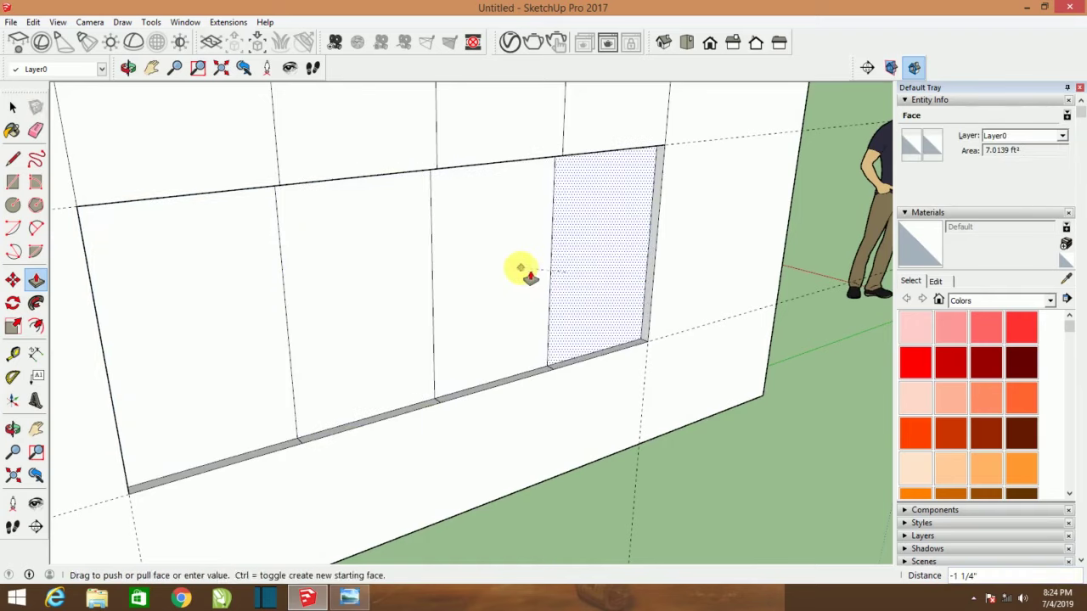
scroll(544, 220, down, 2)
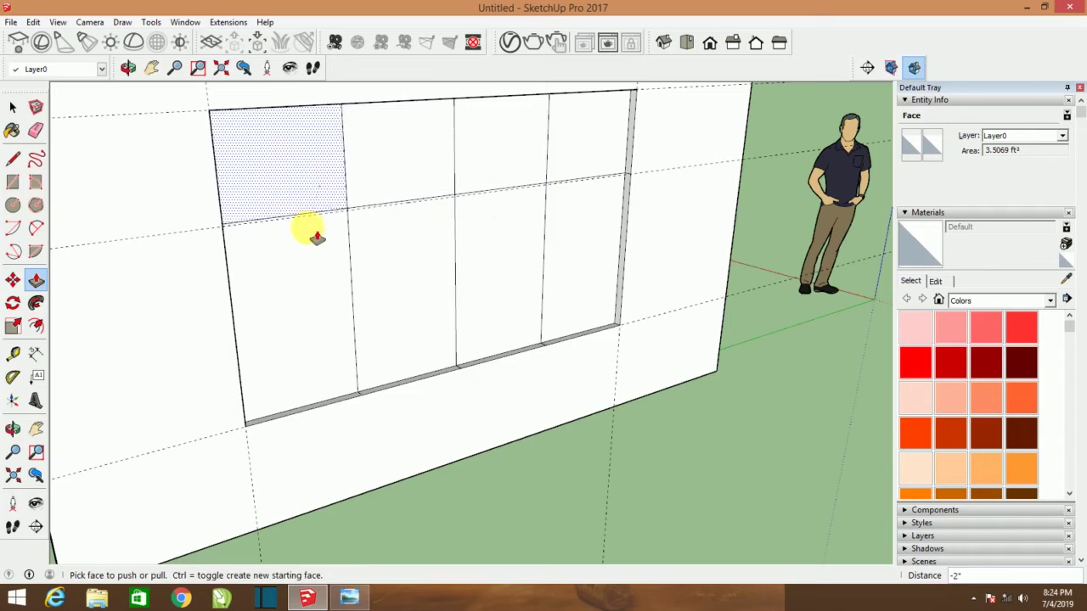
mouse_move(310, 230)
middle_down()
mouse_move(498, 303)
mouse_move(315, 208)
middle_up()
- Offset the upper-left pane inward 0.5 inch and repeat on the next two upper panes
scroll(315, 208, up, 2)
key(f)
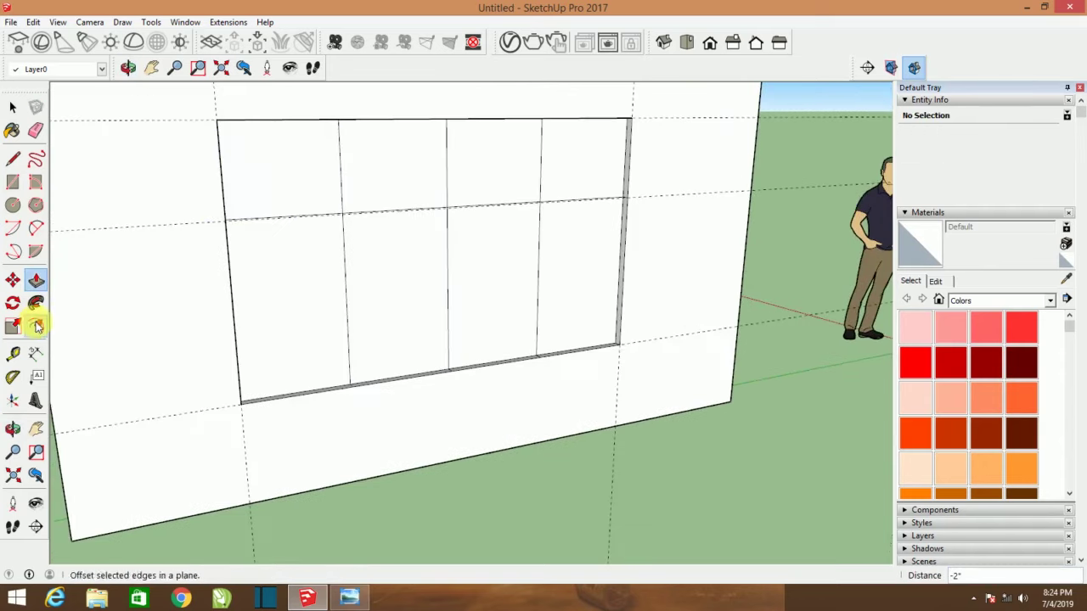
click(289, 210)
text(.5)
key(Return)
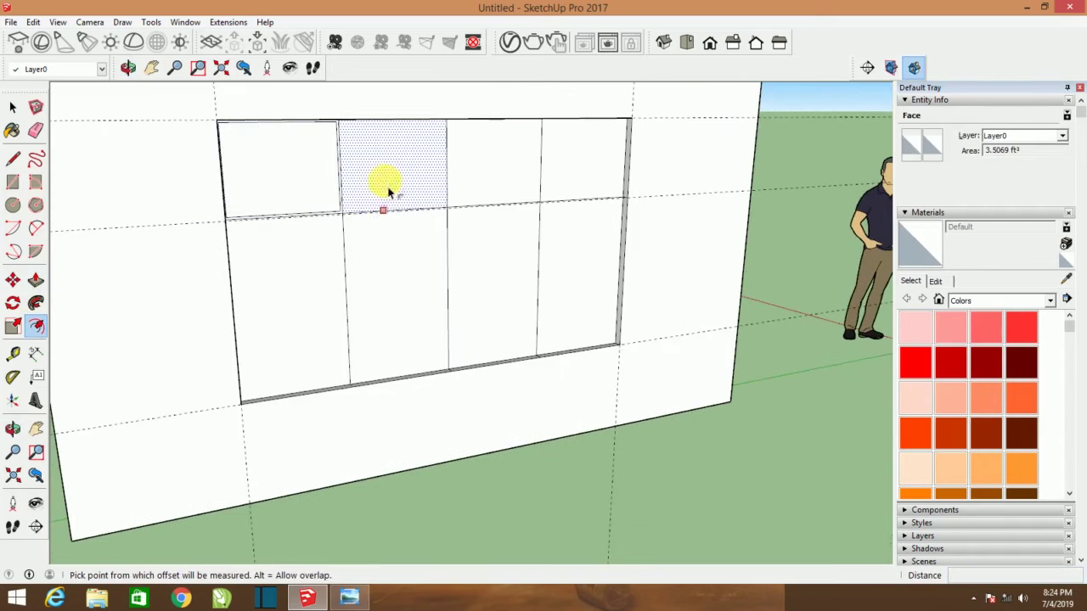
double_click(392, 173)
double_click(488, 189)
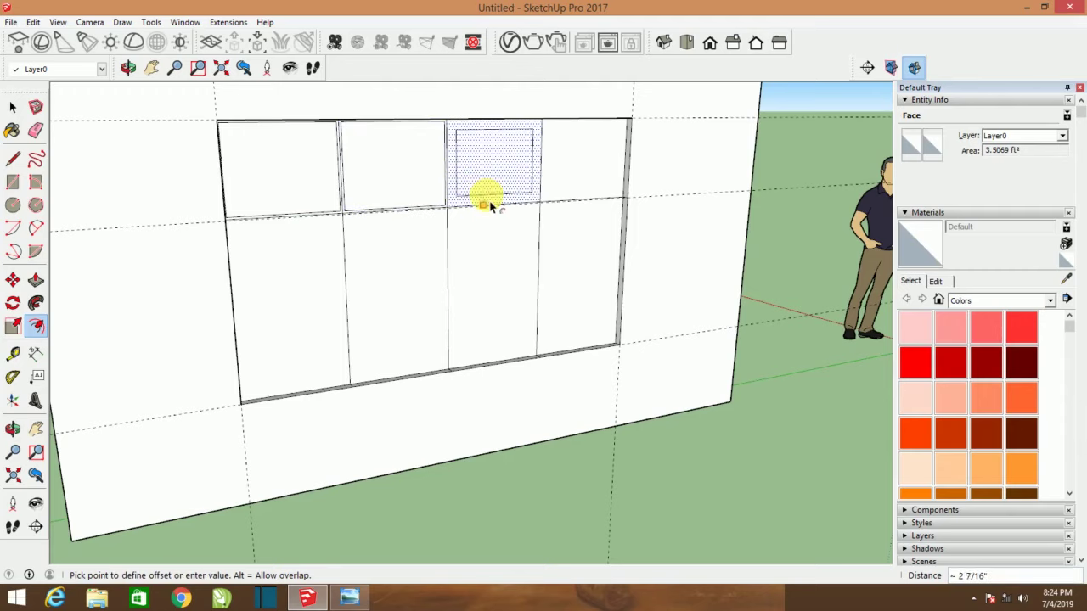
- Inset the upper-right and lower panes by 0.5 inch, cancelling mistaken insets
click(554, 198)
click(323, 340)
key(Escape)
click(357, 340)
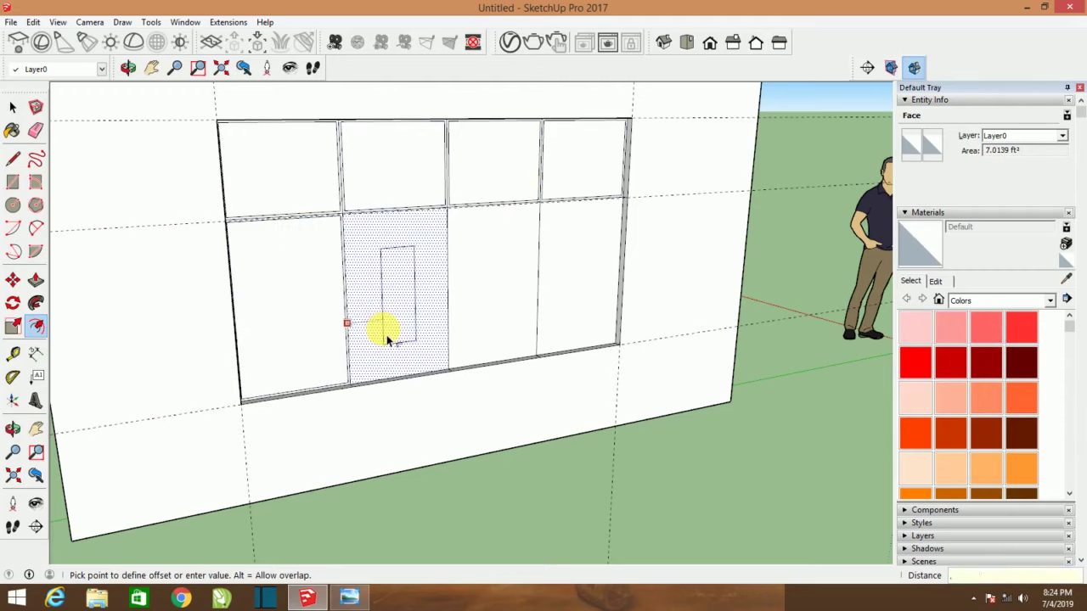
key(Escape)
double_click(490, 323)
key(Escape)
click(447, 299)
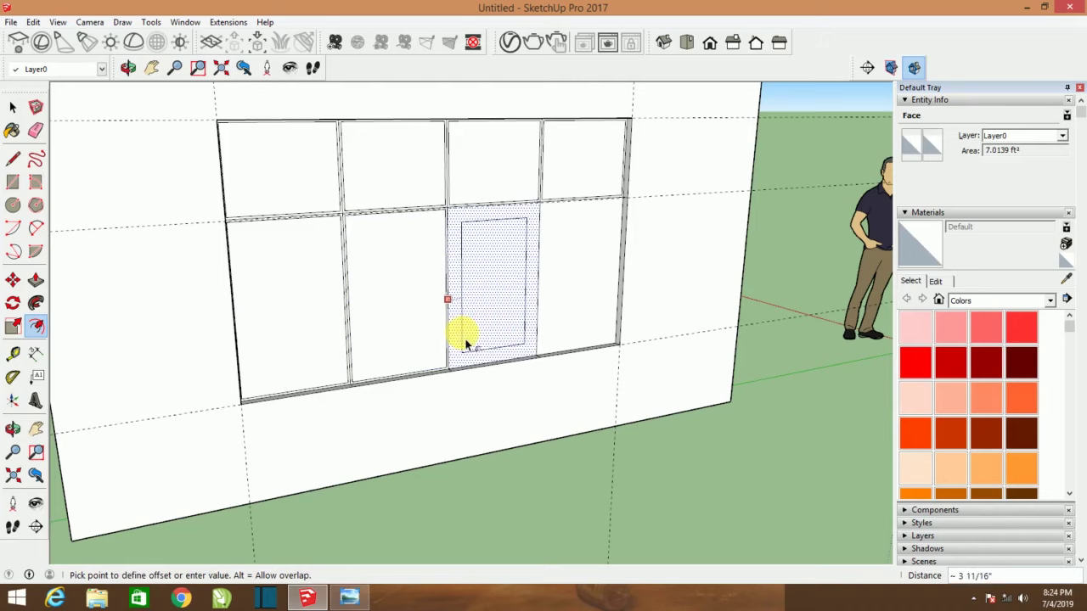
key(Escape)
scroll(407, 311, up, 2)
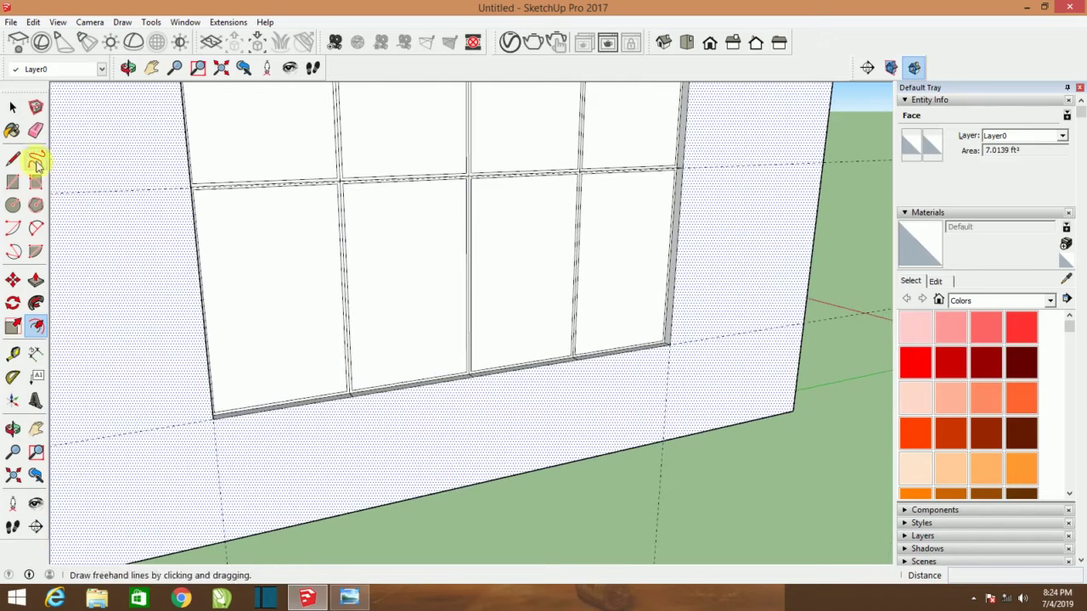
- Push each pane's inner glass face 1 inch back, leaving raised frame strips
click(36, 281)
key(Escape)
click(284, 323)
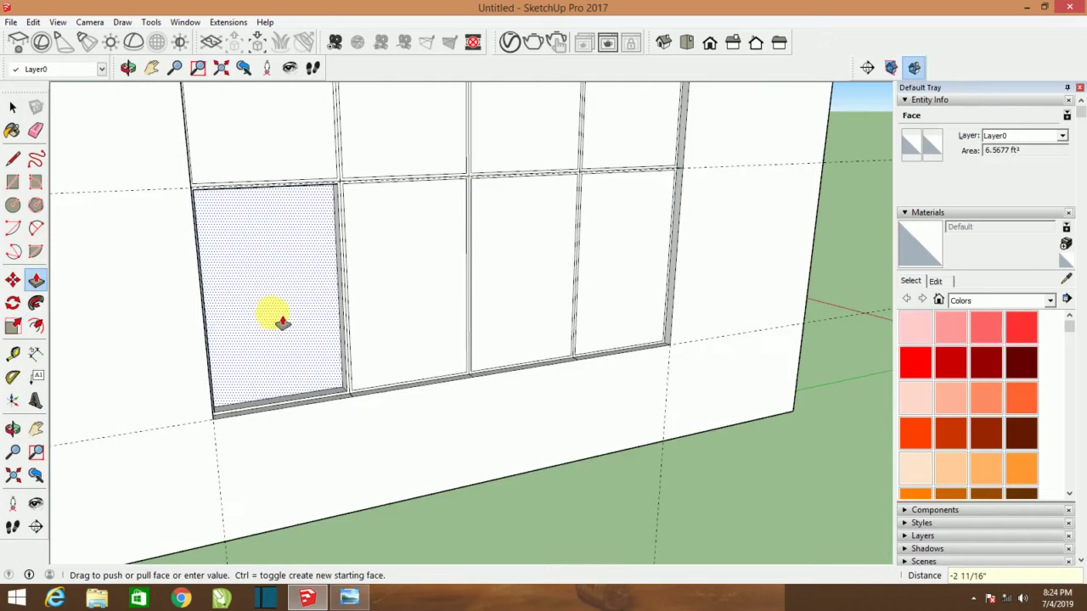
key(Escape)
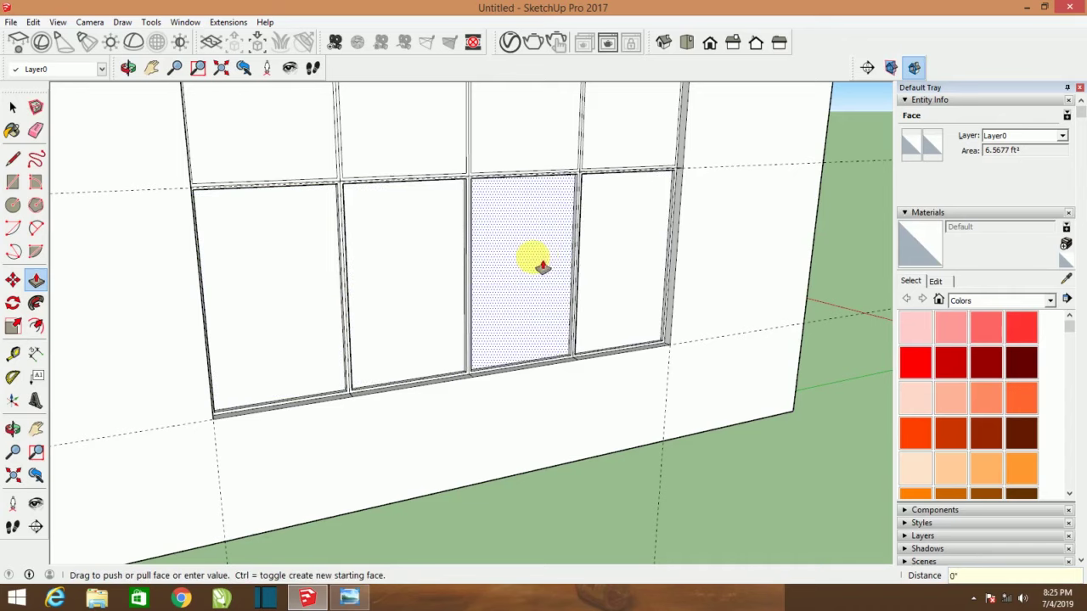
scroll(553, 264, down, 2)
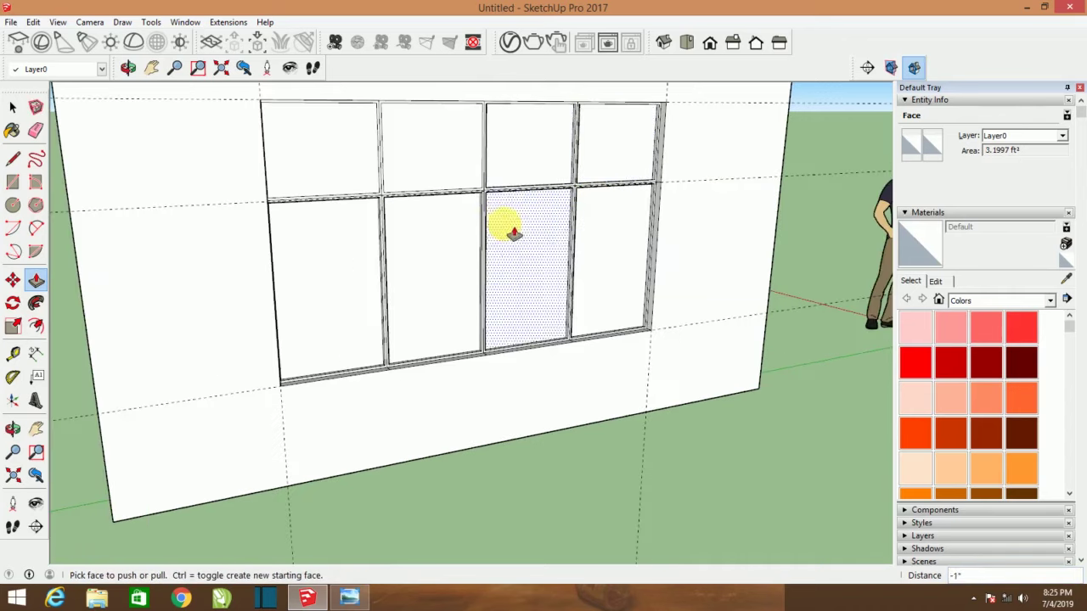
mouse_move(360, 187)
middle_down()
mouse_move(422, 264)
mouse_move(492, 296)
mouse_move(453, 365)
mouse_move(328, 388)
middle_up()
scroll(493, 296, up, 2)
scroll(517, 296, up, 1)
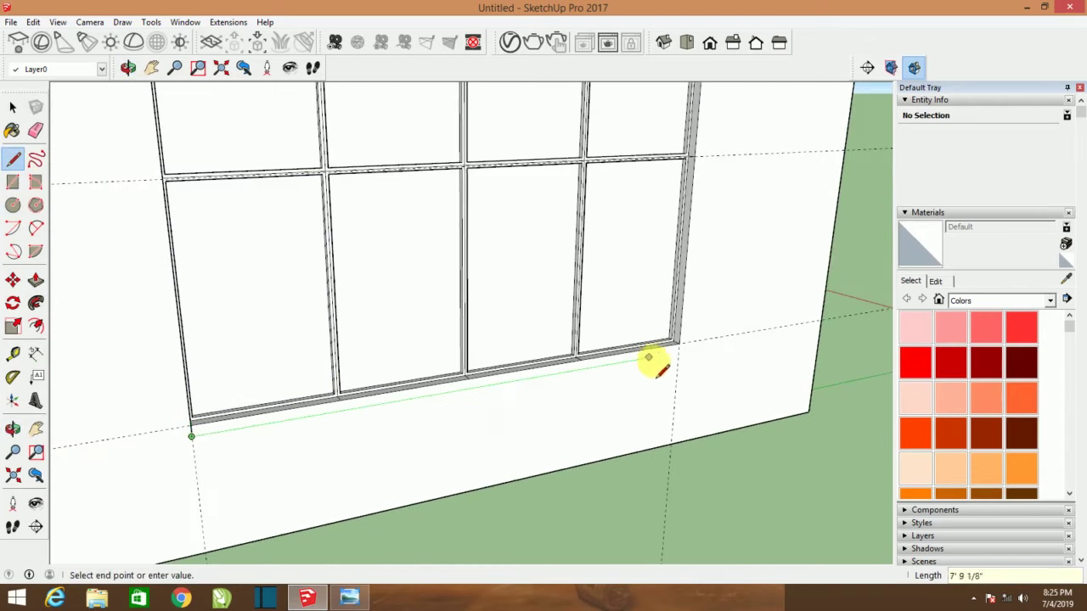
- Pull the strip beneath the window out 1 3/4" to form a projecting sill
click(36, 279)
double_click(247, 430)
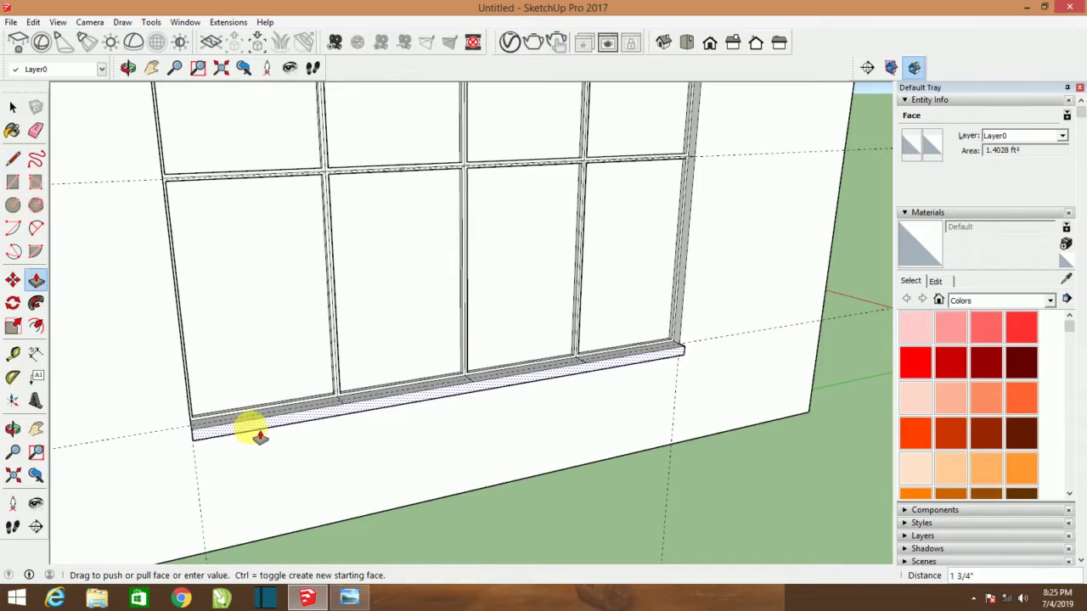
mouse_move(514, 447)
middle_down()
mouse_move(480, 418)
mouse_move(436, 347)
mouse_move(626, 359)
middle_up()
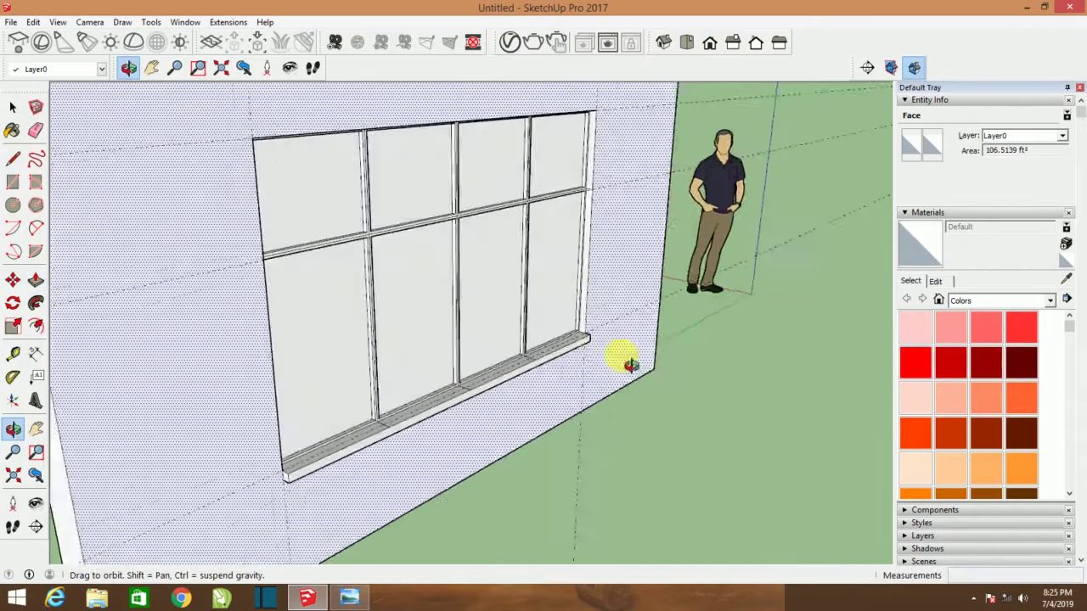
scroll(327, 484, up, 5)
click(329, 489)
scroll(329, 491, down, 5)
mouse_move(369, 473)
middle_down()
mouse_move(330, 381)
mouse_move(407, 364)
mouse_move(510, 365)
mouse_move(521, 351)
mouse_move(891, 249)
middle_up()
scroll(407, 364, up, 3)
scroll(510, 365, down, 4)
drag(1069, 326, 1070, 374)
- Pick Wood Veneer 01 from the Wood collection in Materials
click(973, 301)
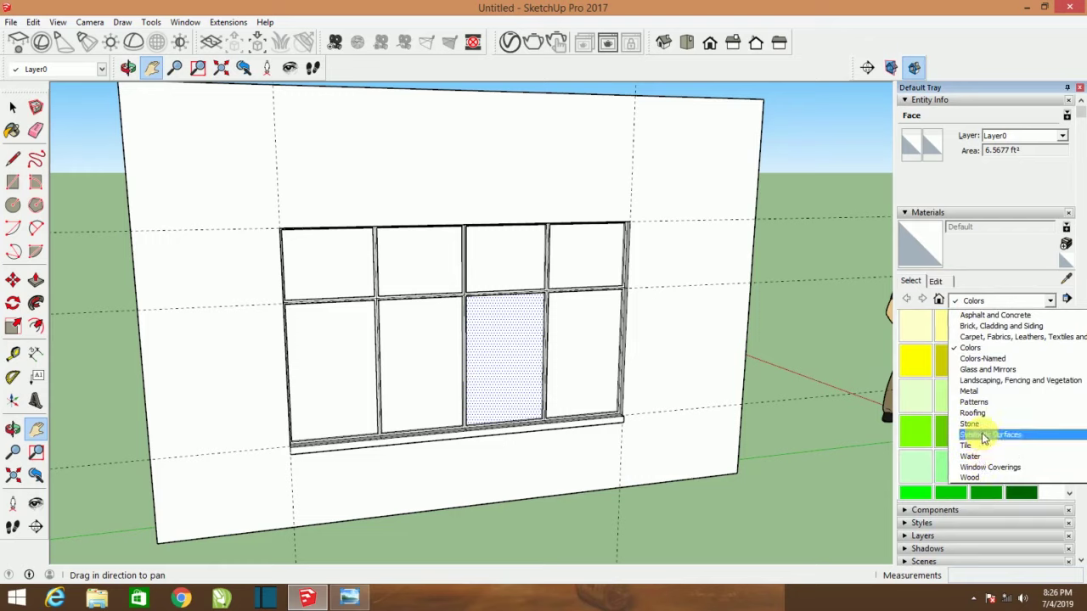
click(983, 478)
click(915, 397)
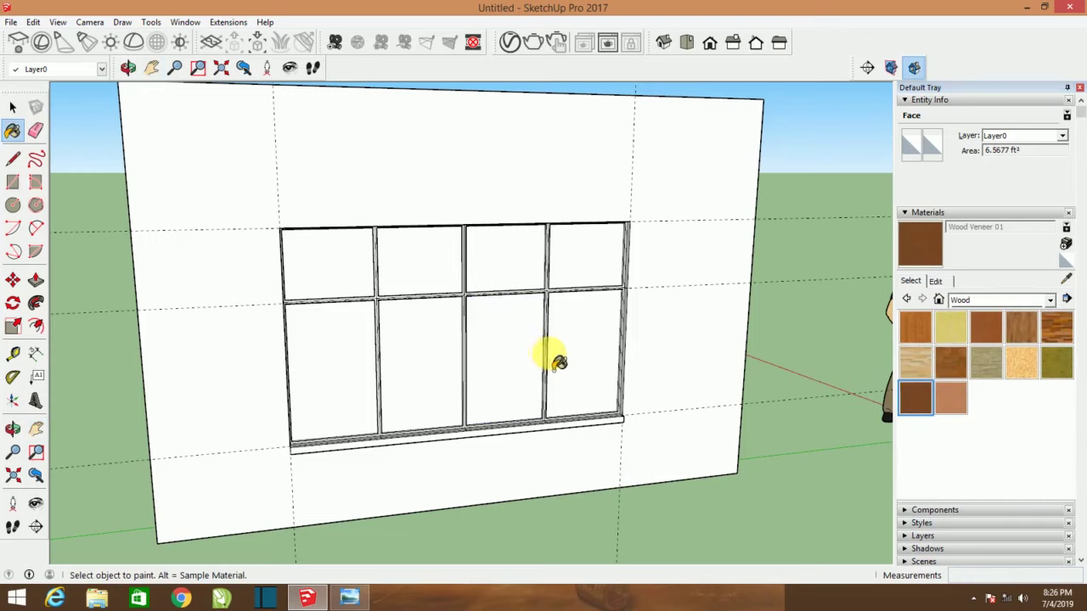
scroll(371, 450, up, 2)
scroll(371, 450, up, 2)
- Paint the lower, middle and left frame members and transom with Wood Veneer 01
click(396, 444)
click(592, 448)
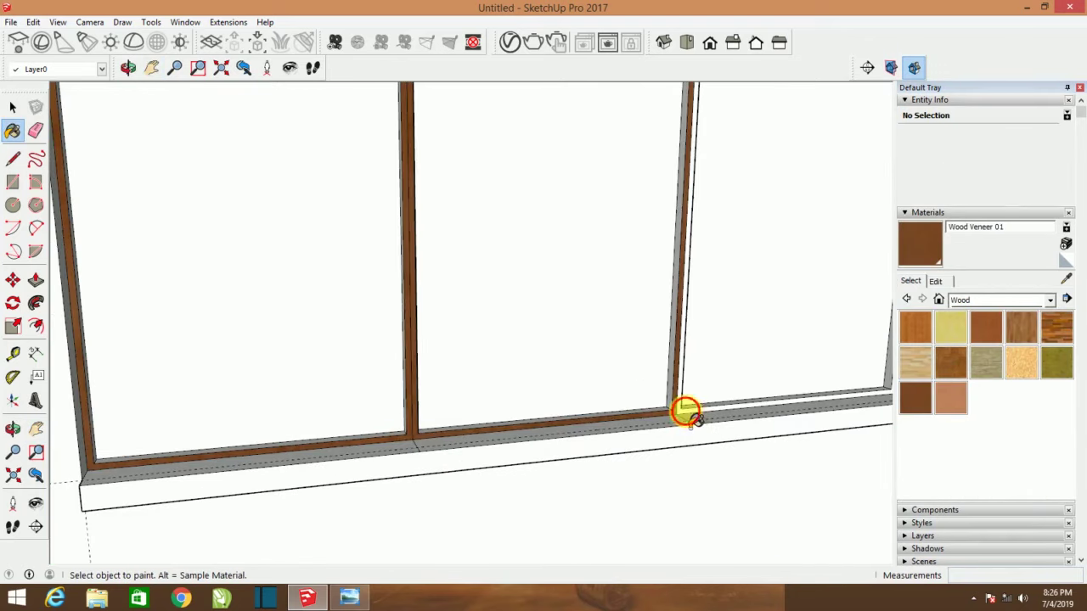
middle_drag(686, 413, 620, 367)
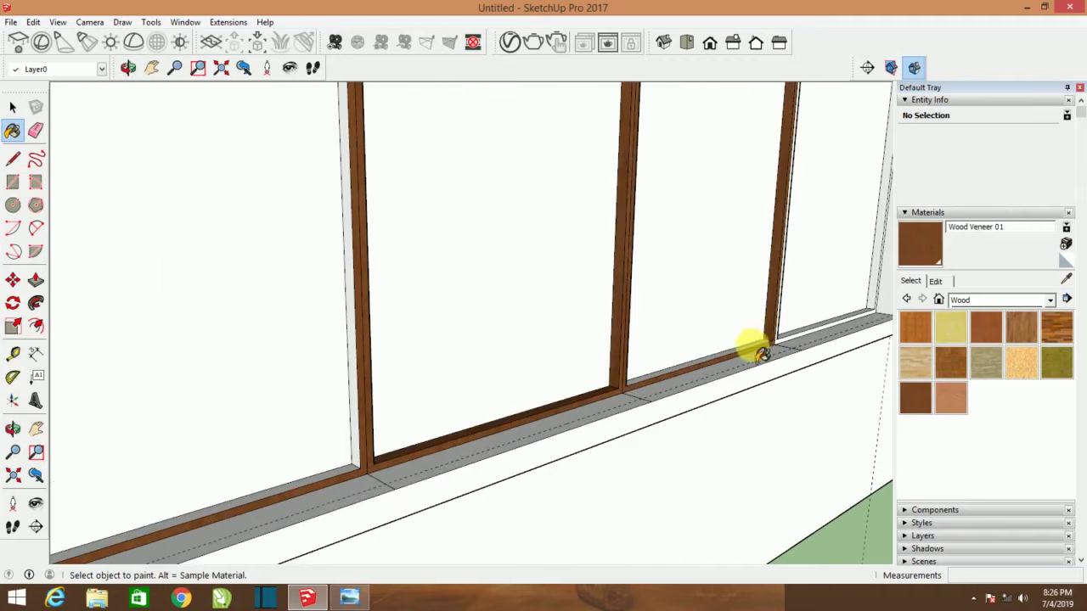
click(353, 465)
scroll(356, 399, down, 3)
scroll(358, 323, up, 3)
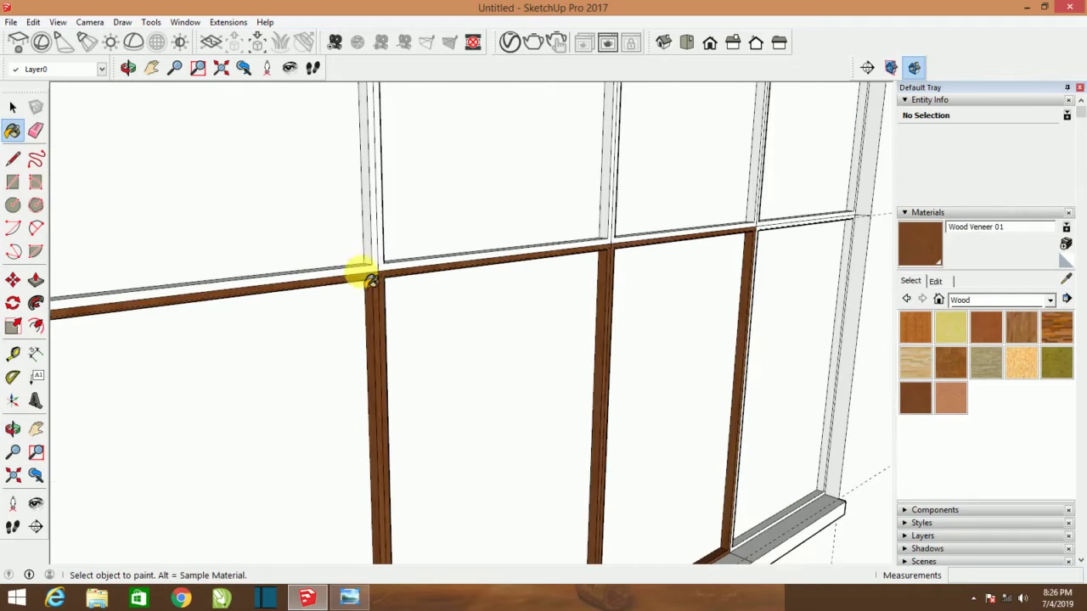
click(386, 280)
click(386, 280)
- Orbit around the transom crossing and back to a front view of the window
mouse_move(406, 225)
middle_down()
mouse_move(400, 303)
mouse_move(448, 331)
middle_up()
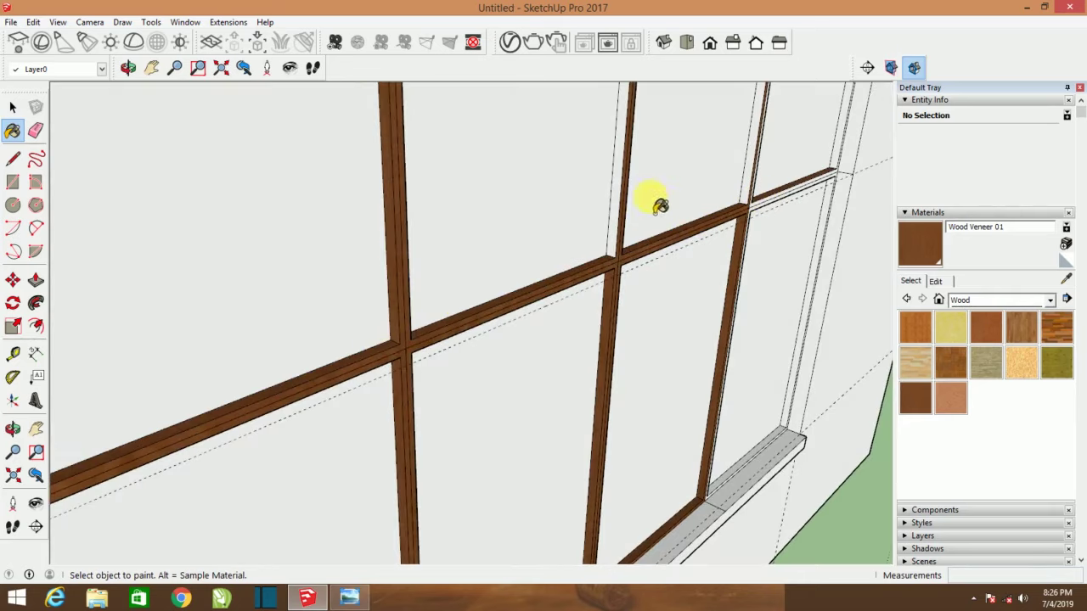
mouse_move(661, 206)
middle_down()
mouse_move(568, 262)
mouse_move(686, 498)
mouse_move(708, 449)
mouse_move(722, 245)
middle_up()
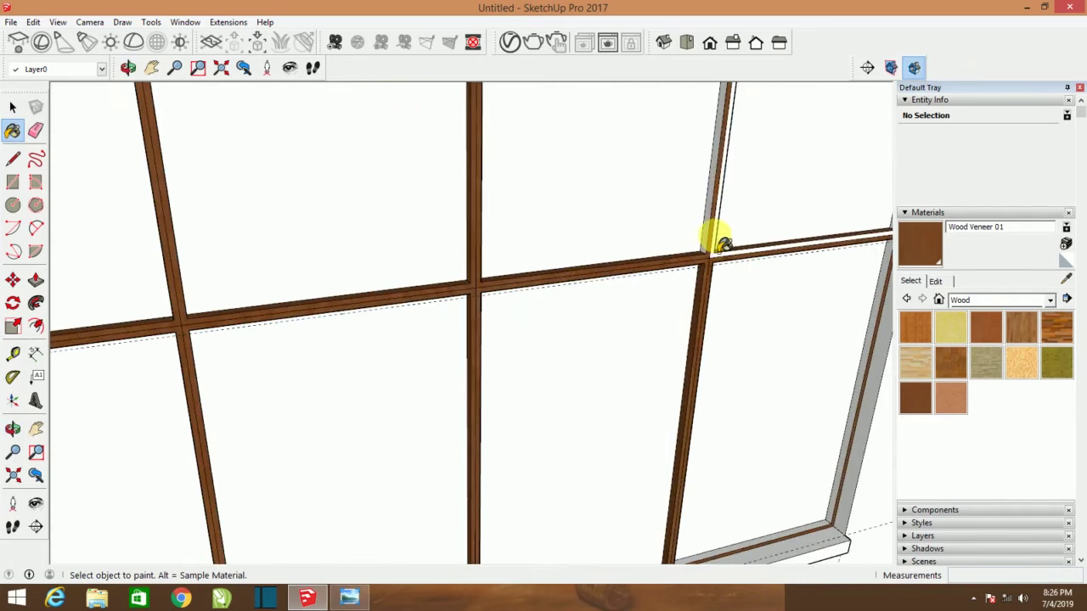
scroll(419, 407, down, 5)
scroll(704, 472, up, 5)
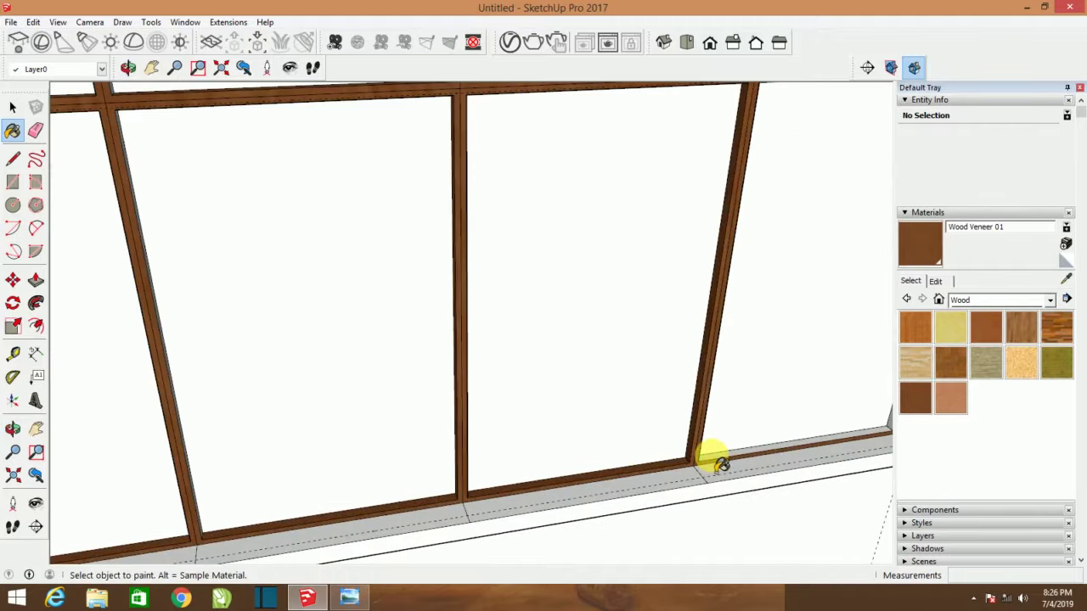
scroll(854, 432, down, 3)
scroll(837, 315, down, 3)
mouse_move(837, 315)
middle_down()
mouse_move(752, 226)
mouse_move(364, 359)
mouse_move(538, 383)
mouse_move(589, 348)
mouse_move(575, 317)
mouse_move(586, 355)
middle_up()
- Switch to the Glass and Mirrors collection and select Translucent Glass Blue, undoing a stray wood paint
click(982, 300)
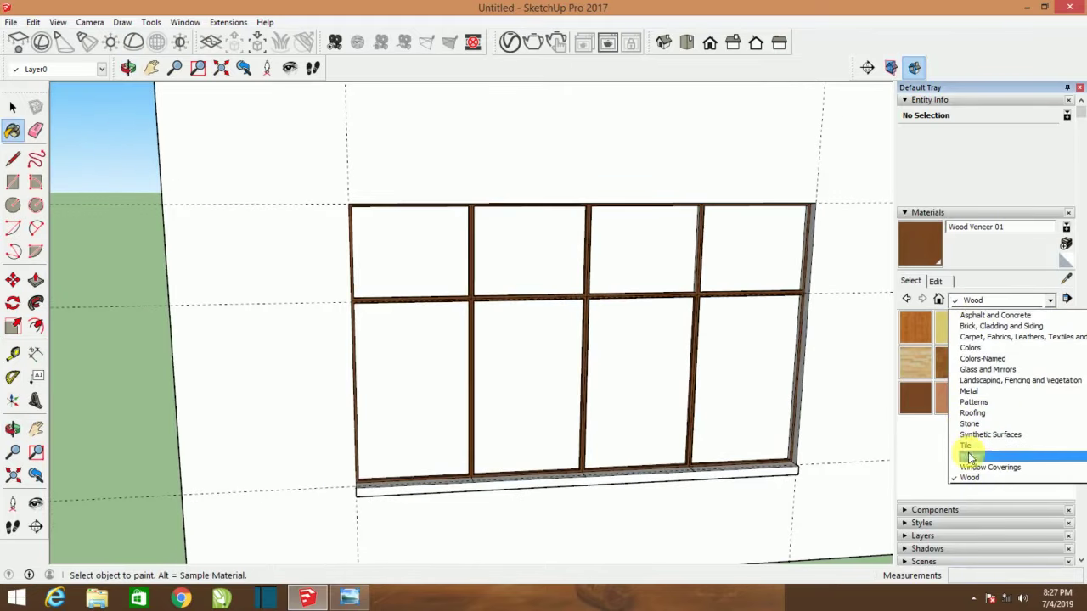
click(1003, 474)
click(993, 299)
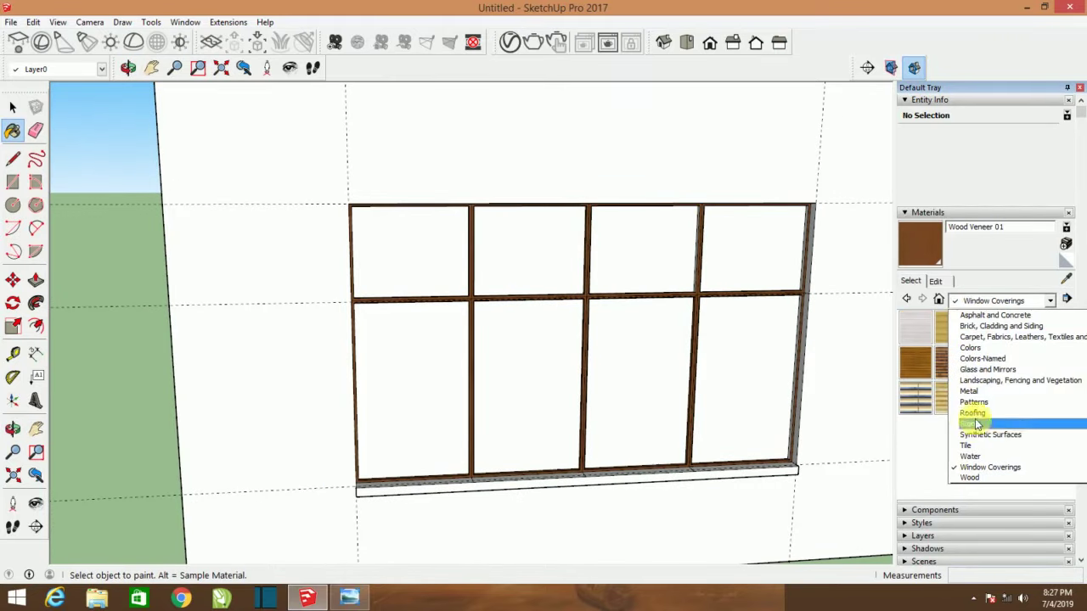
click(985, 369)
scroll(632, 332, down, 3)
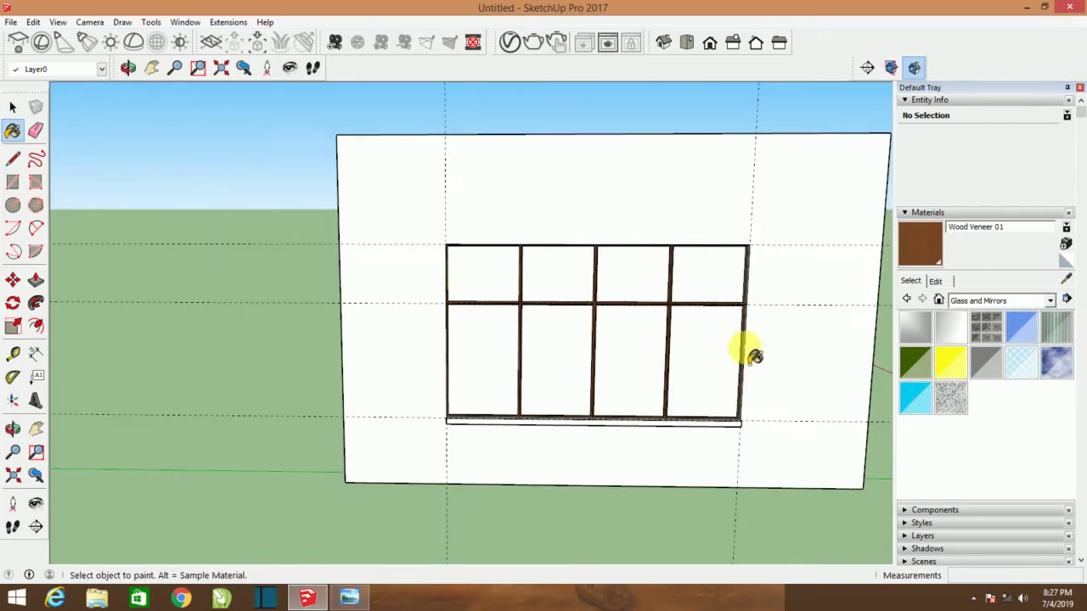
middle_drag(754, 354, 817, 364)
click(410, 381)
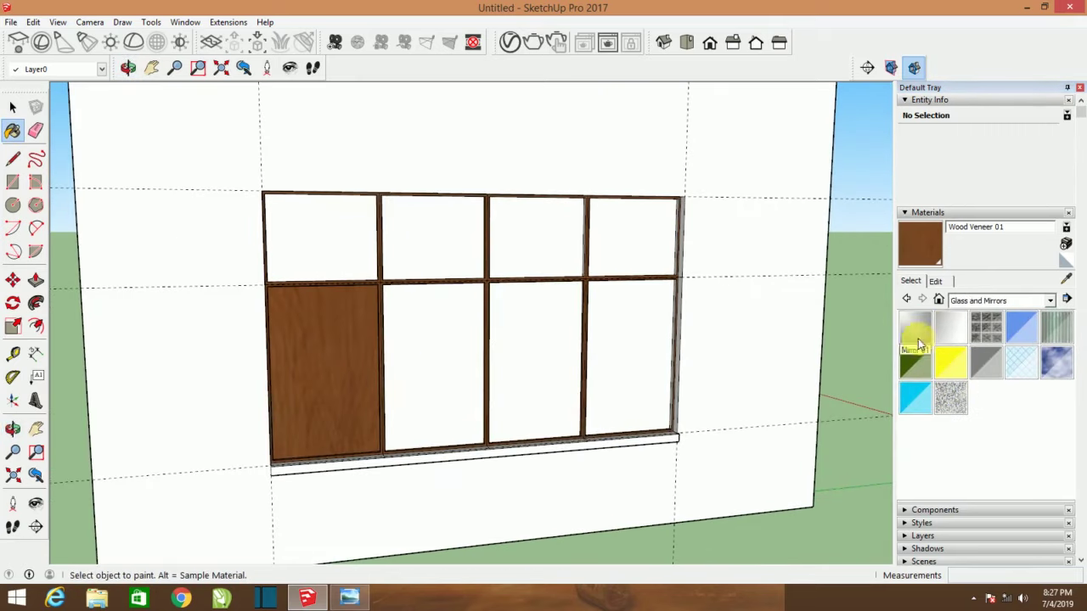
key(ctrl+z)
click(1022, 327)
- Paint all eight window panes with Translucent Glass Blue
click(344, 374)
click(428, 352)
mouse_move(429, 353)
middle_down()
mouse_move(442, 289)
mouse_move(553, 376)
mouse_move(832, 383)
mouse_move(667, 388)
mouse_move(544, 355)
middle_up()
click(545, 355)
click(607, 242)
click(553, 271)
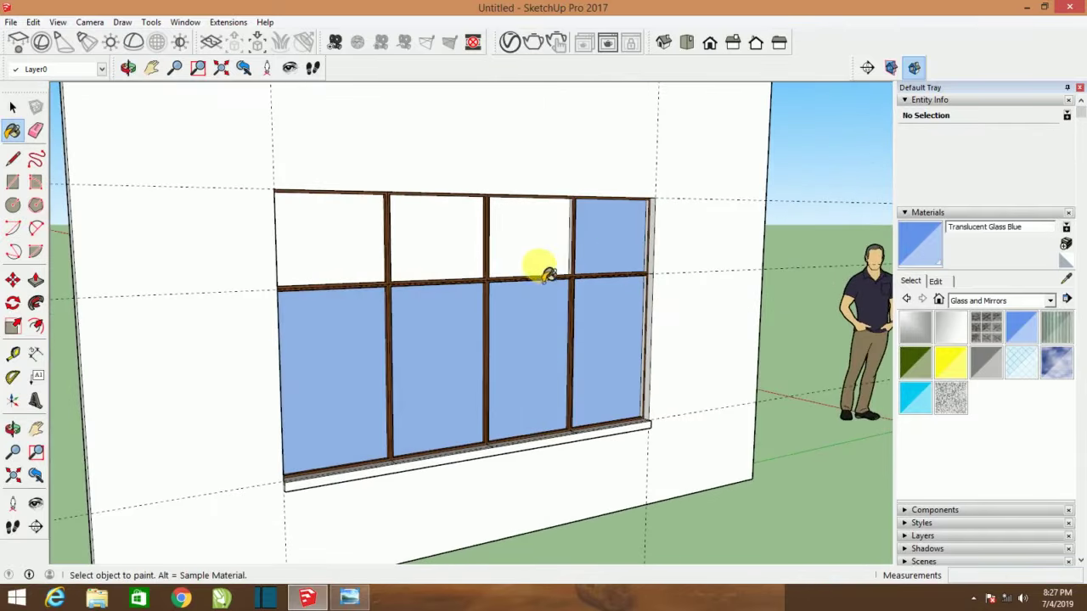
click(456, 248)
click(359, 259)
middle_drag(359, 259, 438, 355)
scroll(437, 355, down, 1)
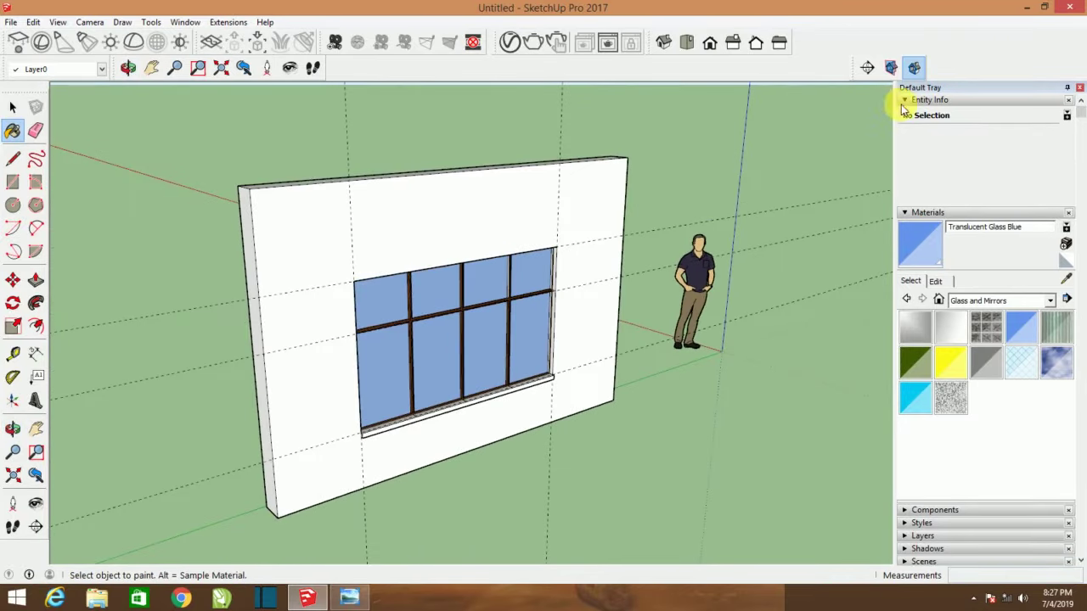
middle_drag(280, 212, 544, 254)
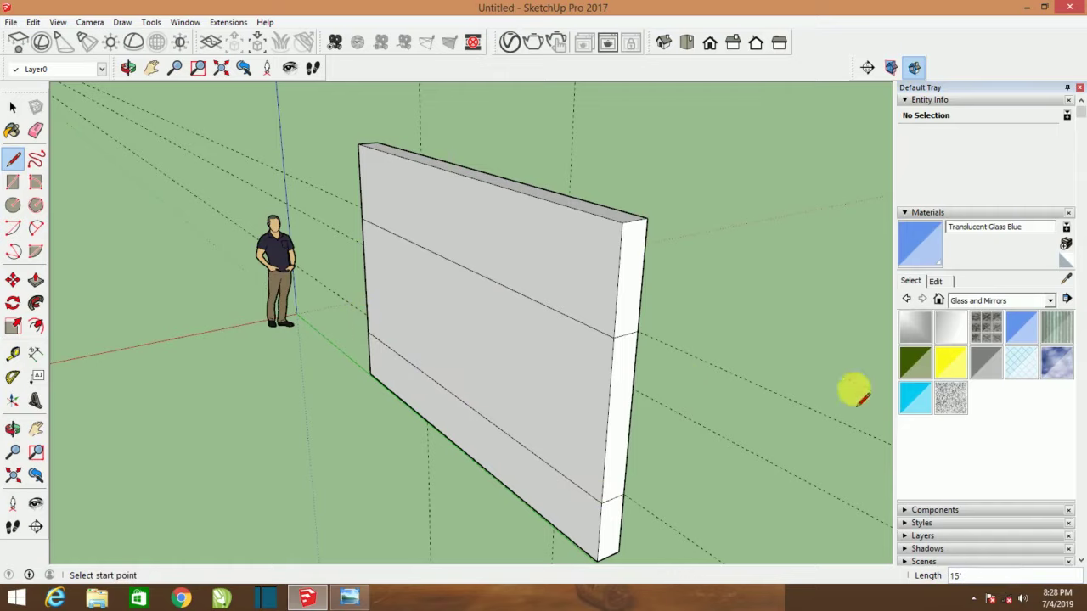
- Try Translucent Glass Safety on the window panes
key(b)
mouse_move(857, 395)
middle_down()
mouse_move(555, 416)
mouse_move(223, 383)
mouse_move(432, 300)
middle_up()
scroll(505, 400, up, 3)
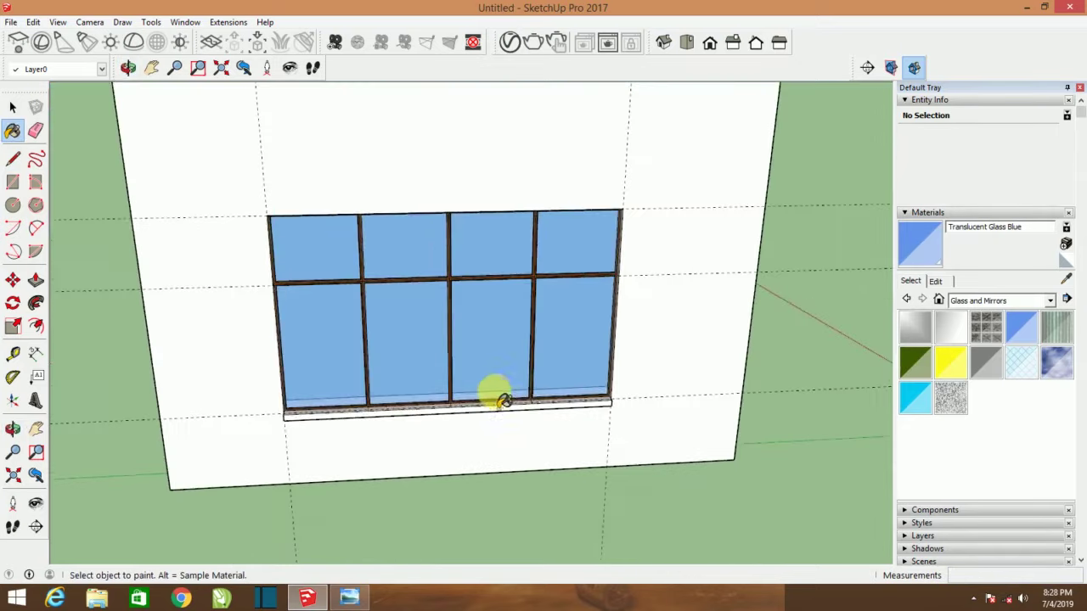
middle_drag(504, 400, 388, 340)
click(1020, 362)
click(585, 366)
middle_drag(584, 366, 580, 273)
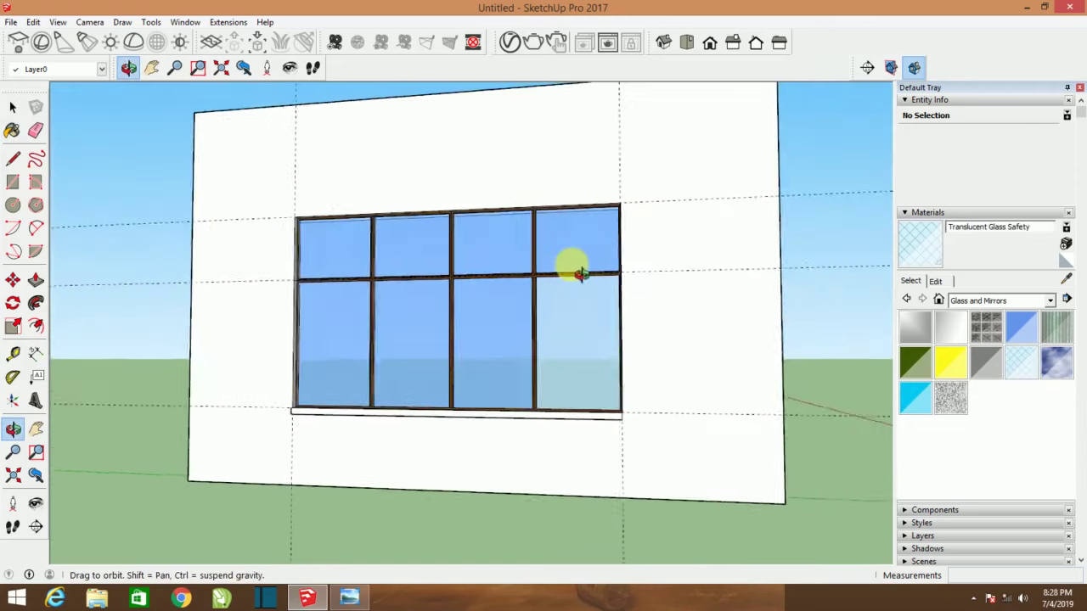
click(478, 346)
click(408, 340)
click(336, 339)
click(346, 254)
click(408, 246)
click(492, 246)
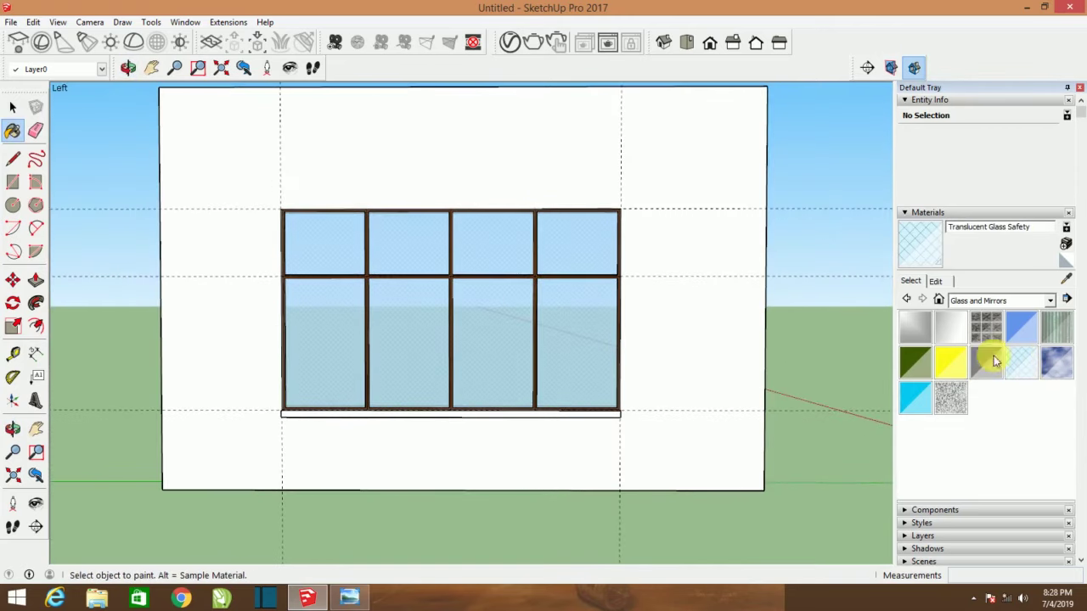
- Repaint the panes with Translucent Glass Tinted to compare
click(914, 400)
click(577, 339)
click(493, 347)
middle_drag(492, 347, 645, 371)
click(331, 323)
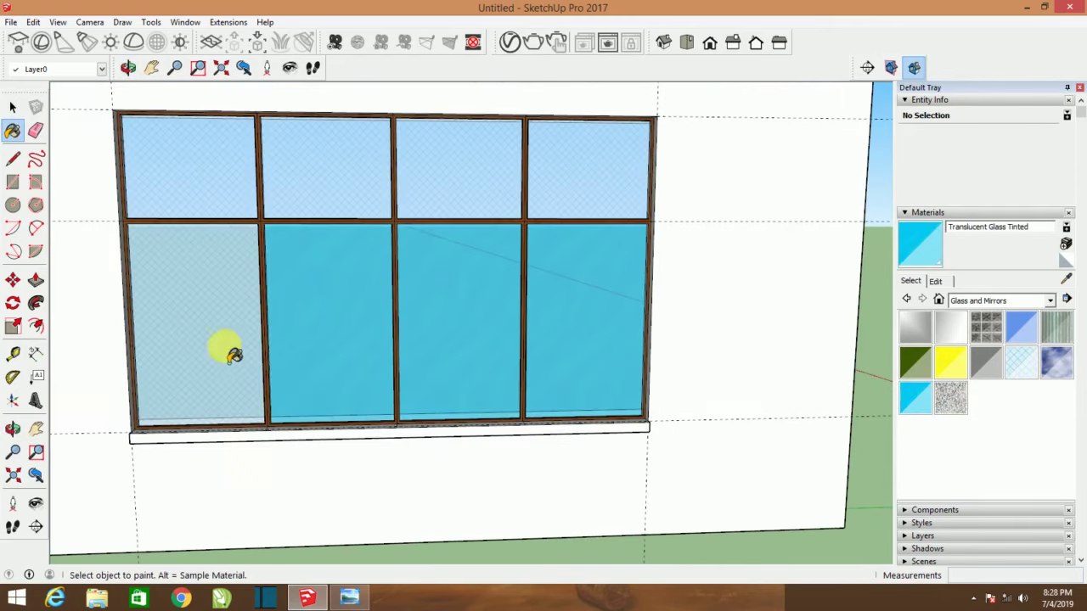
click(223, 351)
click(295, 205)
click(458, 170)
click(586, 170)
middle_drag(601, 255, 687, 315)
scroll(529, 328, down, 3)
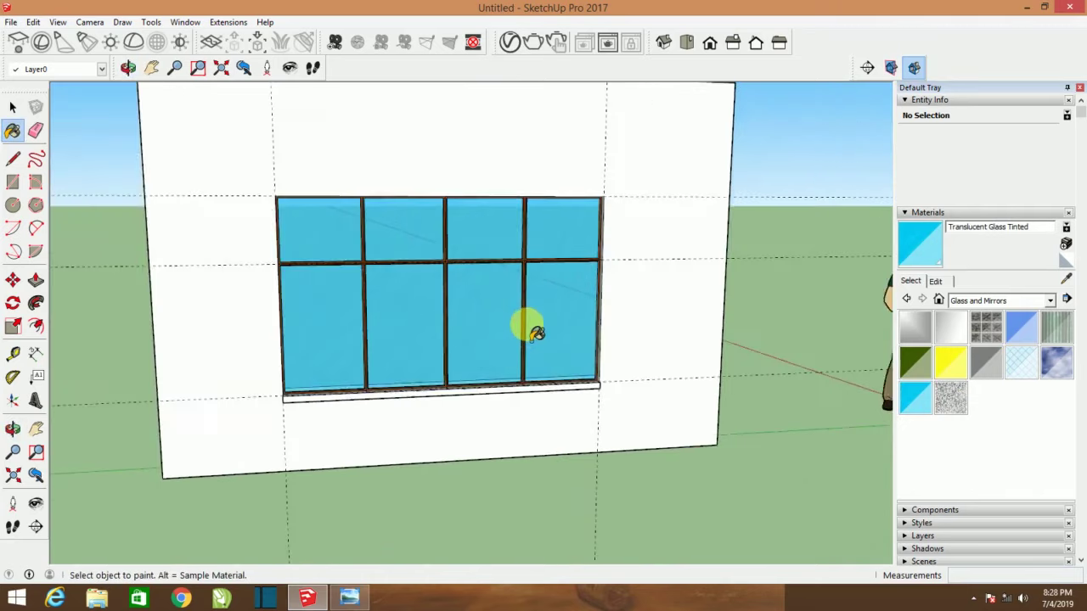
middle_drag(529, 327, 442, 353)
- Test yellow glass, Translucent Glass Dark Green, glass block and Mirror 01 on the lower-right pane
click(950, 362)
click(564, 327)
click(914, 363)
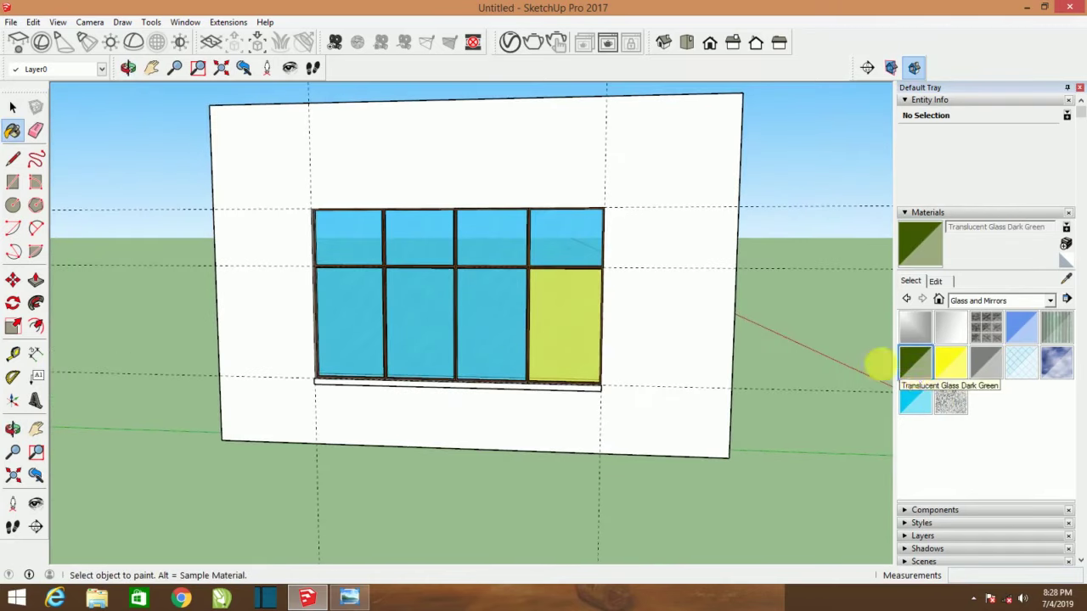
click(565, 327)
click(986, 327)
click(577, 357)
scroll(581, 360, up, 3)
middle_drag(582, 361, 638, 359)
click(914, 327)
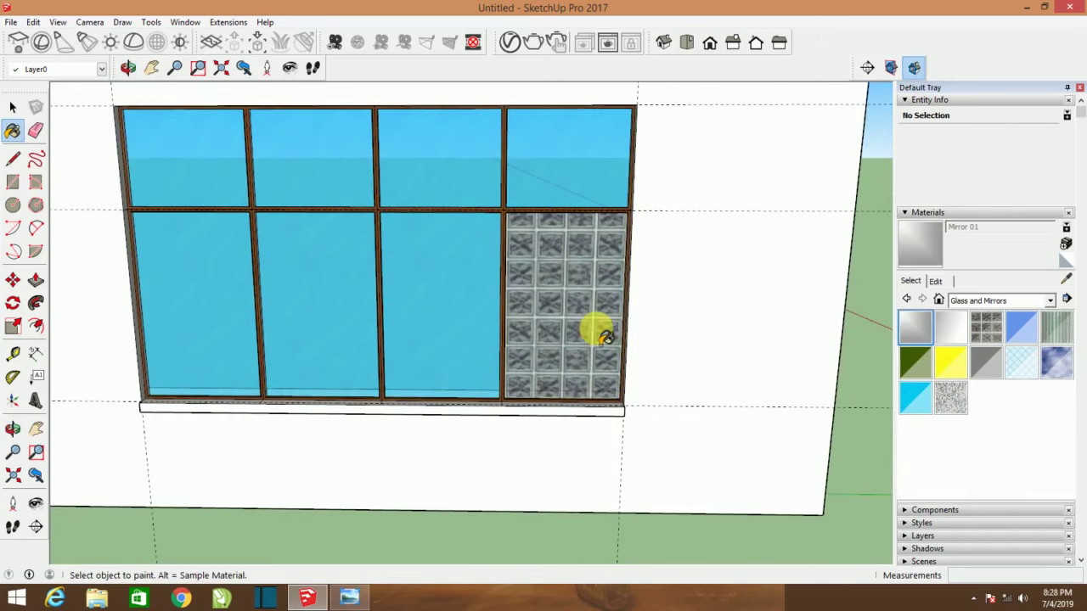
click(607, 335)
- Repaint every pane in Translucent Glass Blue and open the material collections list
click(1022, 327)
click(389, 314)
click(212, 287)
click(187, 162)
click(279, 189)
click(444, 186)
click(569, 161)
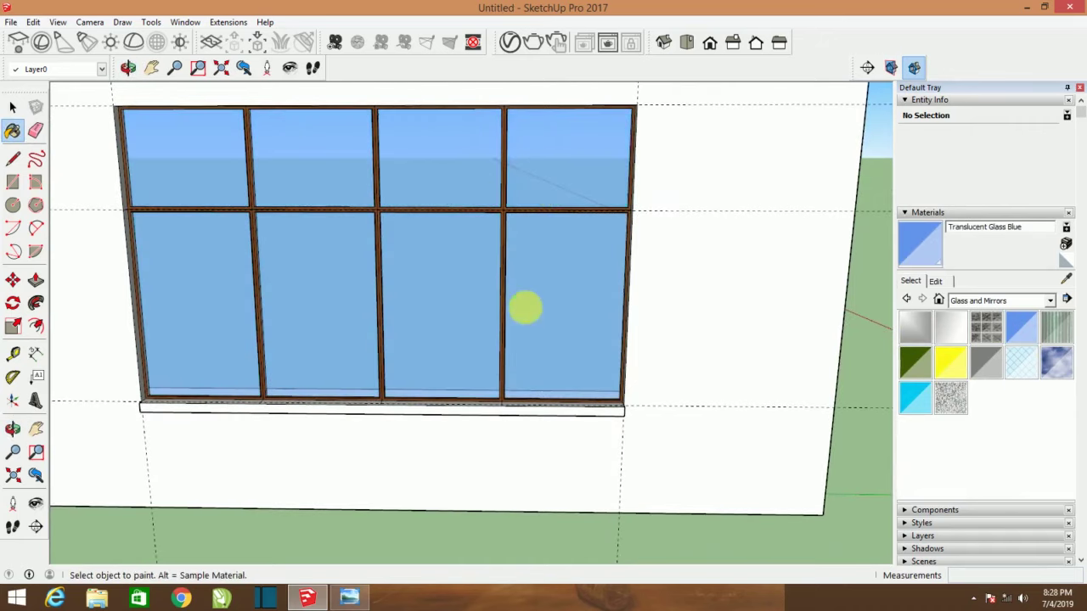
middle_drag(521, 308, 849, 331)
click(961, 301)
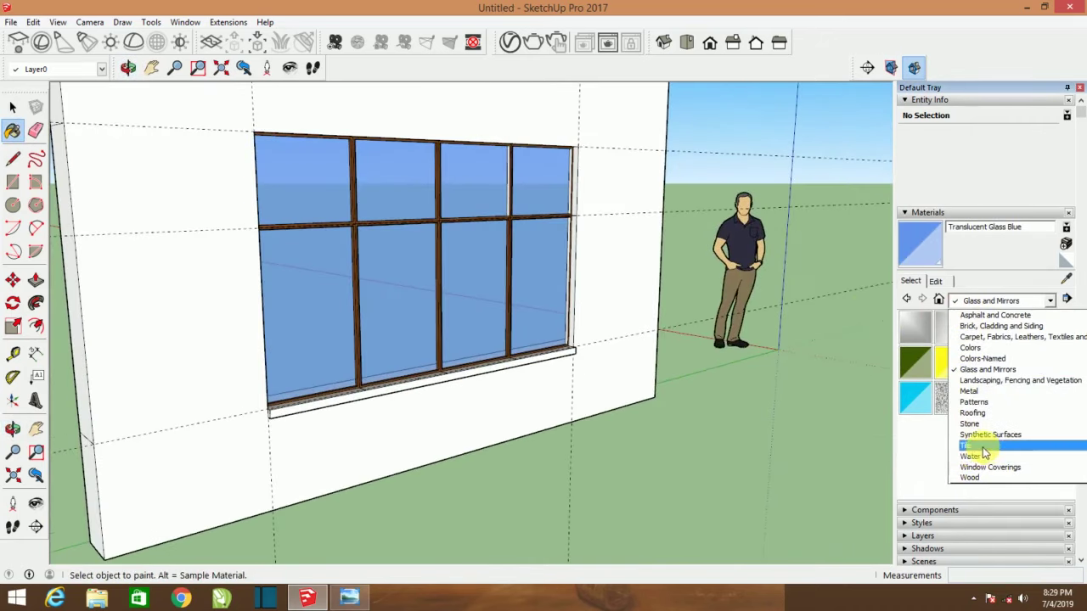
- Paint the window sill with Marble Carrara Gold Floor Tile from the Tile collection
click(982, 447)
scroll(985, 407, down, 3)
scroll(985, 408, up, 3)
click(985, 397)
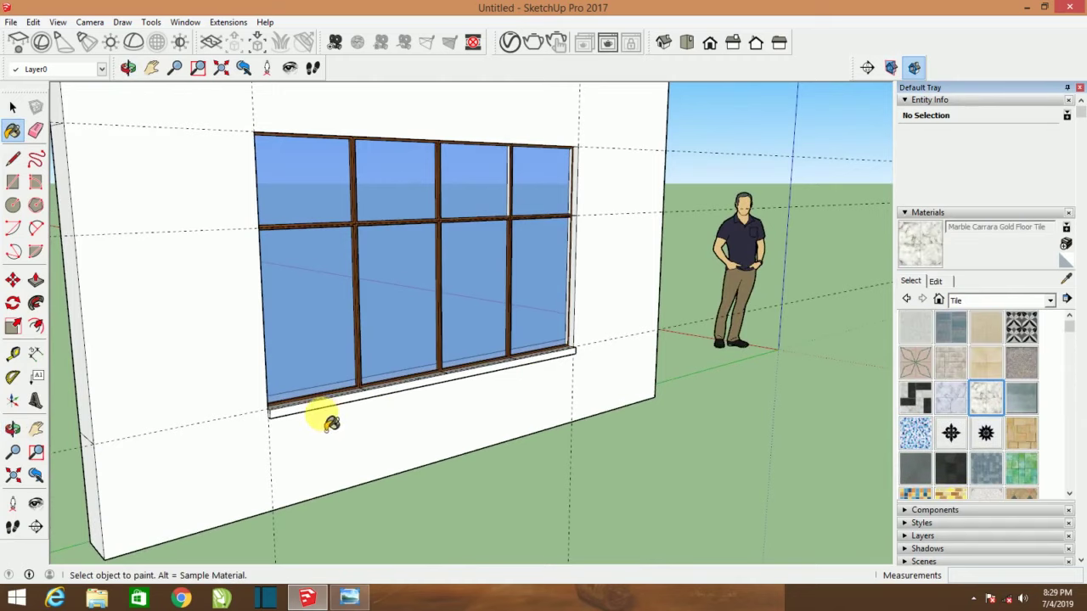
click(327, 414)
scroll(315, 400, up, 2)
scroll(335, 417, up, 2)
middle_drag(335, 417, 429, 410)
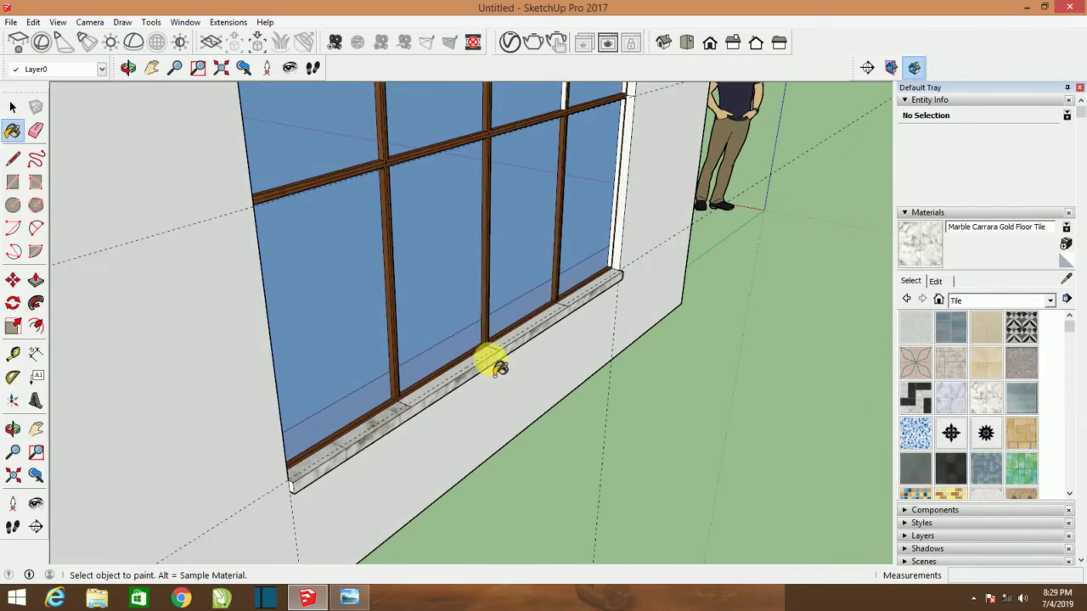
scroll(613, 288, up, 2)
mouse_move(671, 227)
middle_down()
mouse_move(247, 266)
mouse_move(382, 276)
middle_up()
- Undo the accidental marble paint on the wall face and reframe the wall and window
click(284, 274)
key(ctrl+z)
scroll(595, 177, down, 3)
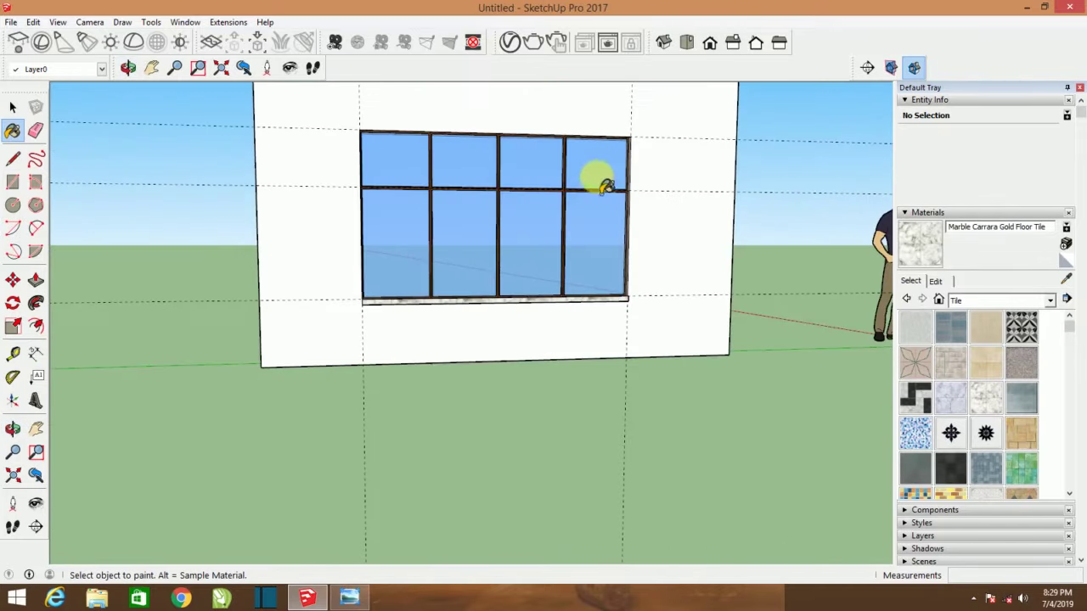
shift+middle_drag(595, 178, 519, 396)
scroll(544, 449, up, 2)
click(989, 304)
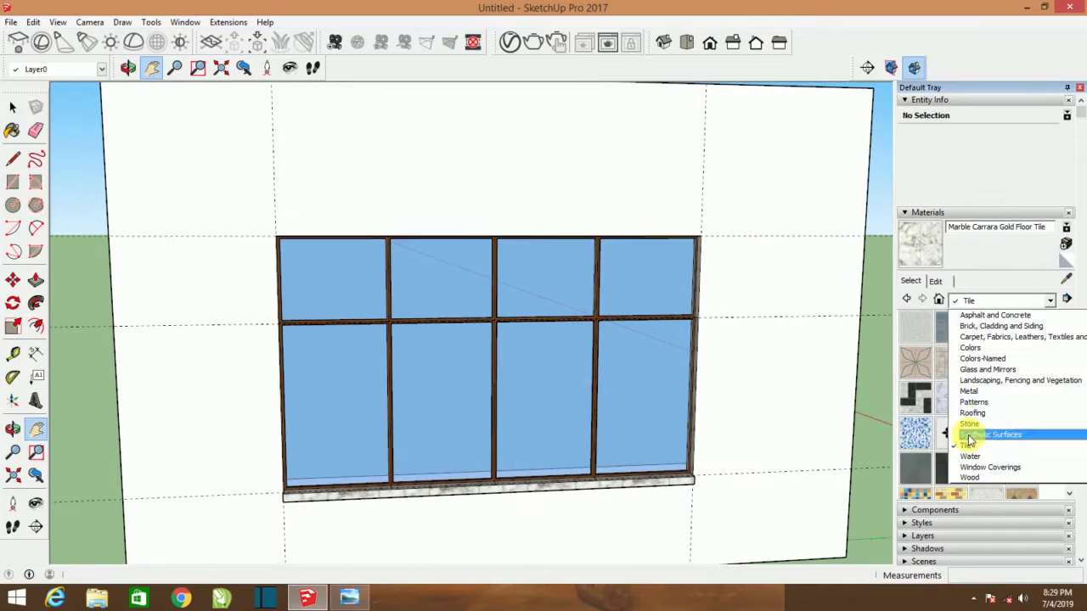
- Paint the wall face yellow with Color D03 from the Colors collection
click(982, 349)
scroll(1068, 336, down, 3)
click(922, 346)
click(689, 297)
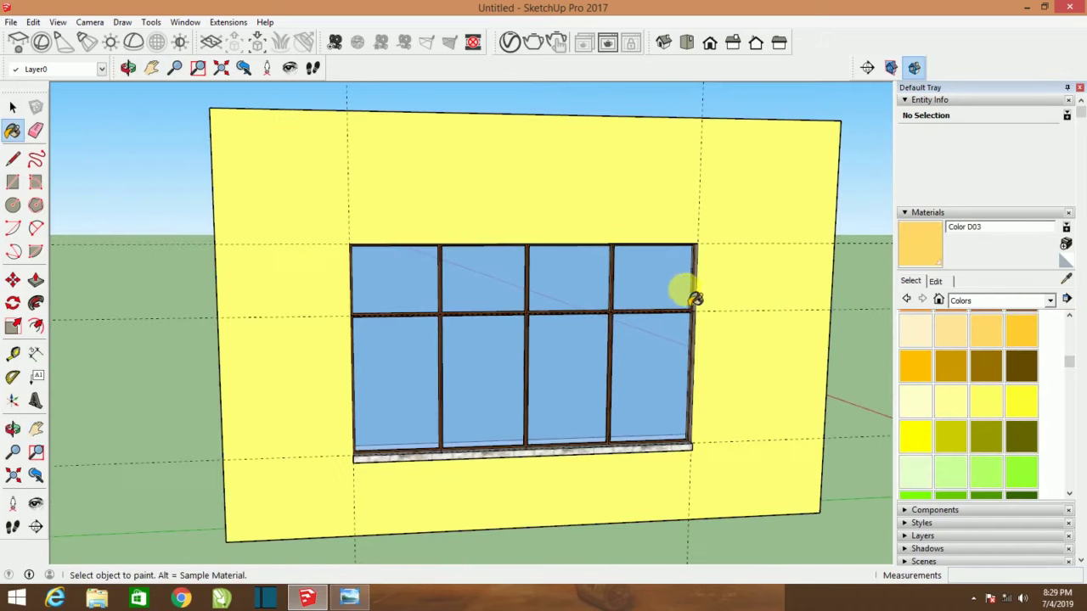
- Move the scale figure so it stands behind the blue window glass
middle_drag(236, 224, 161, 460)
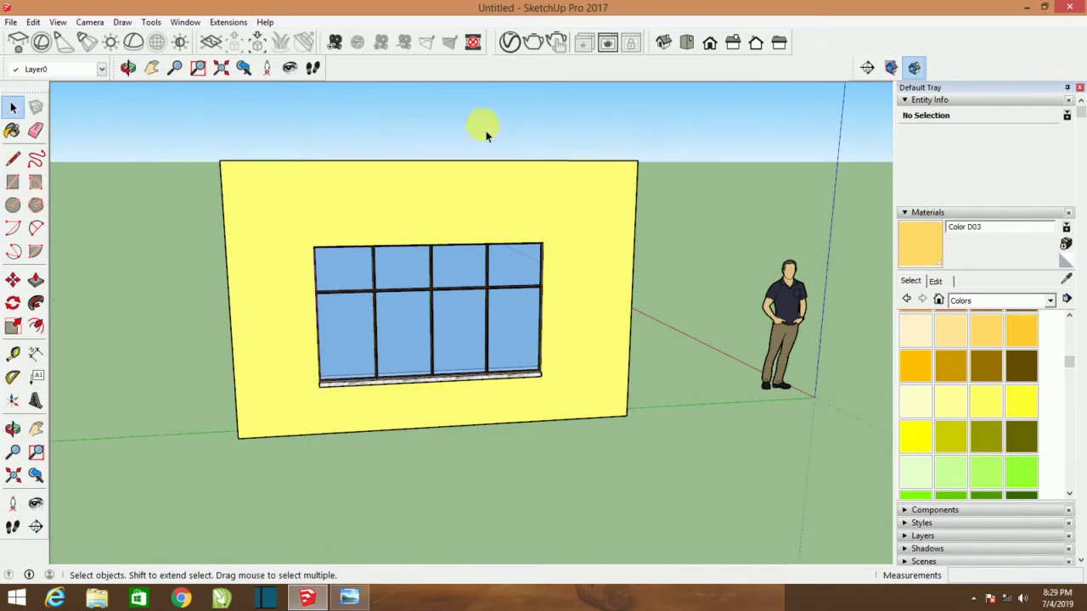
mouse_move(487, 134)
middle_down()
mouse_move(497, 271)
mouse_move(468, 286)
mouse_move(878, 388)
middle_up()
key(m)
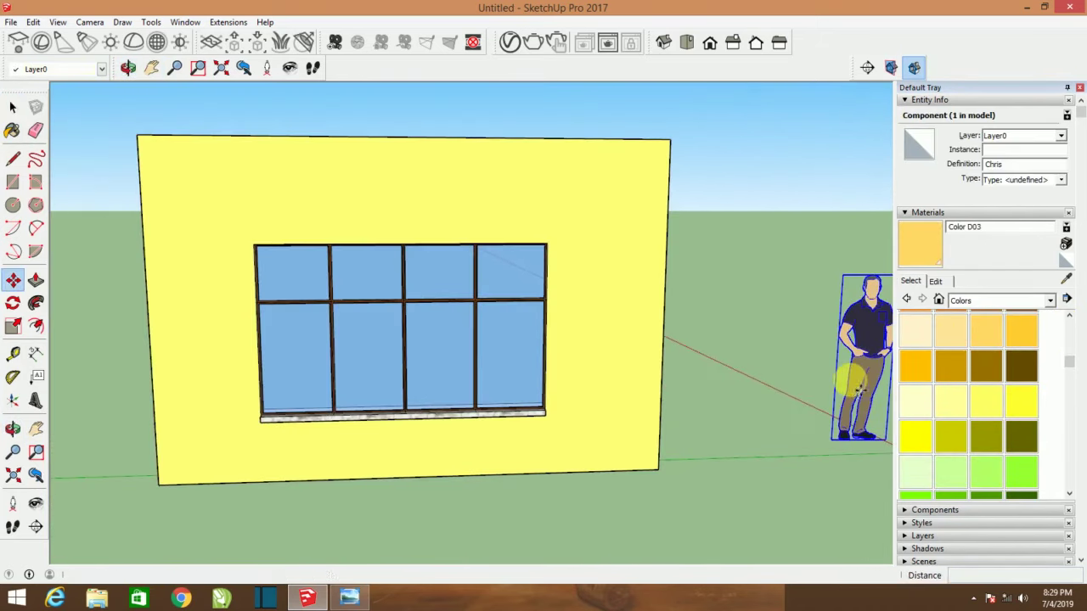
click(859, 386)
middle_drag(514, 356, 377, 412)
mouse_move(279, 521)
middle_down()
mouse_move(441, 433)
mouse_move(240, 402)
mouse_move(555, 417)
mouse_move(516, 388)
mouse_move(541, 398)
middle_up()
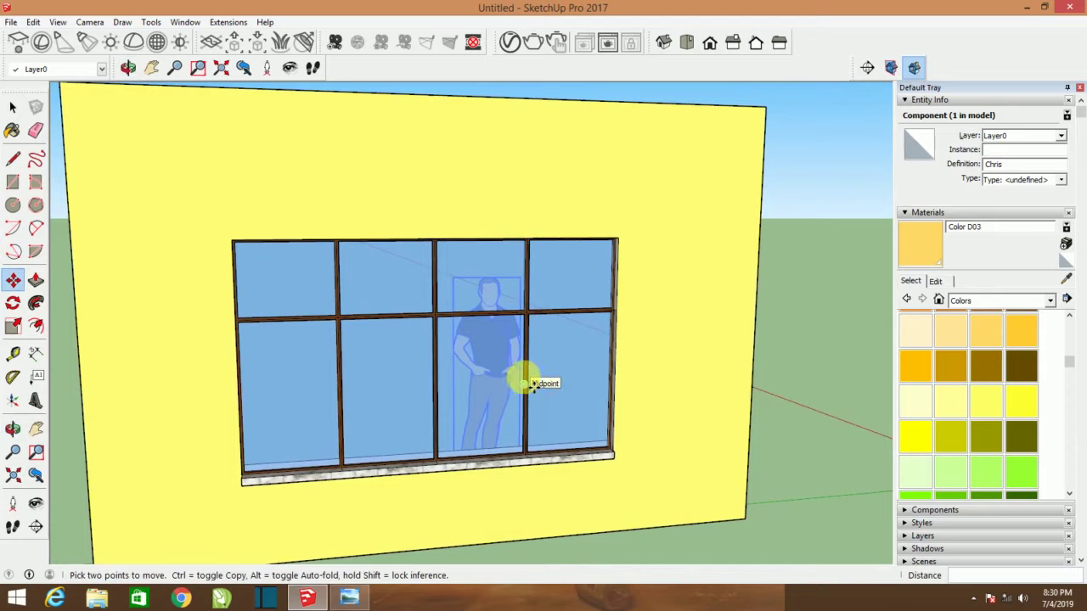